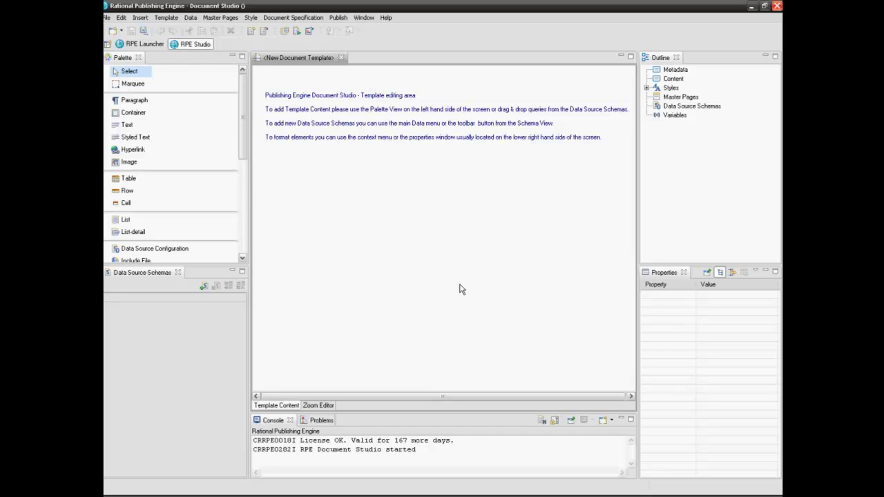
Step: Start a new data source schema and set its type to REST, keeping ID REST 1
left_click(203, 286)
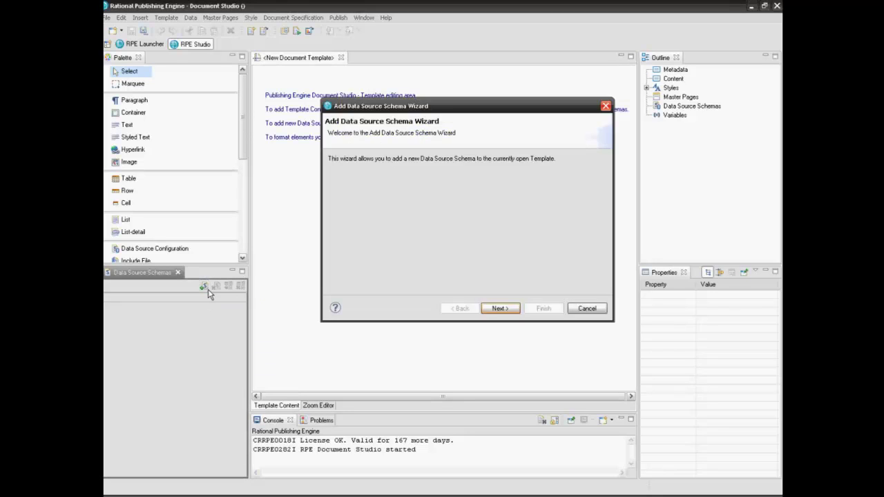
left_click(499, 308)
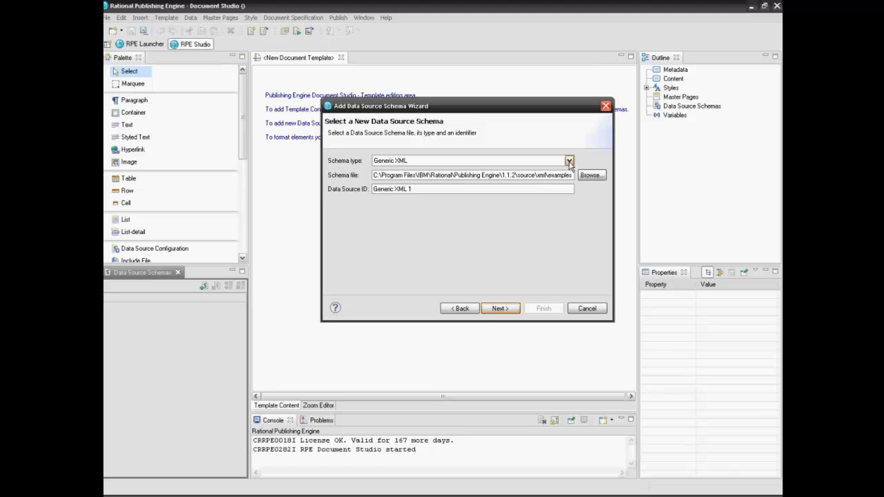
left_click(569, 161)
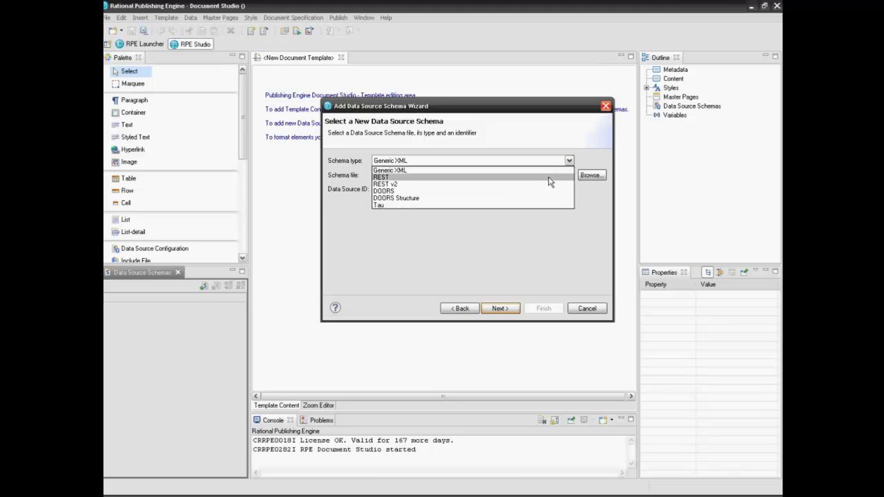
left_click(550, 179)
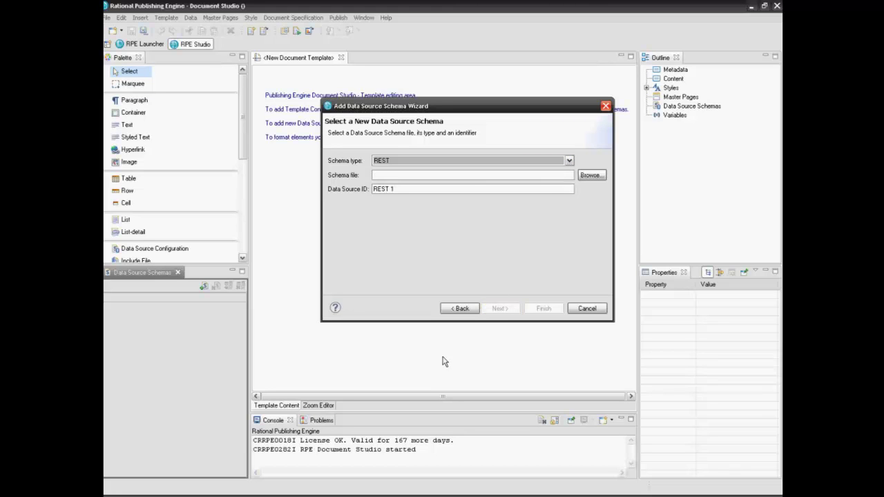
key("alt+Tab")
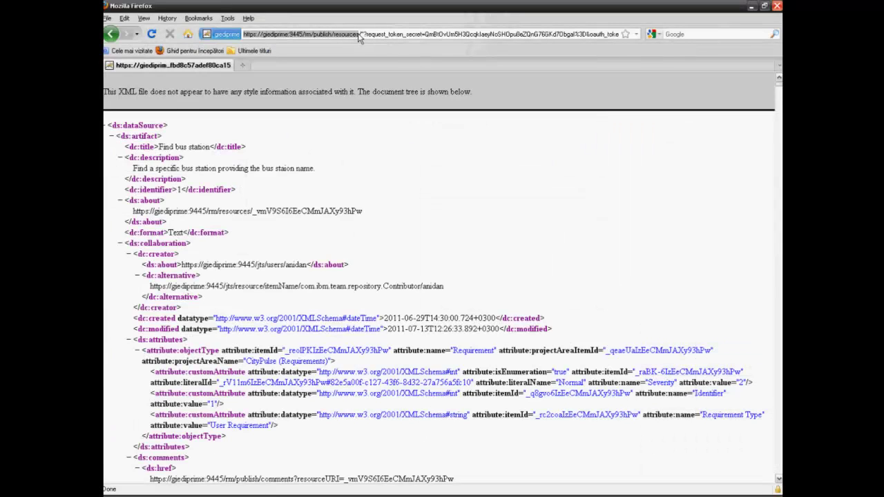
left_click_drag(359, 35, 633, 35)
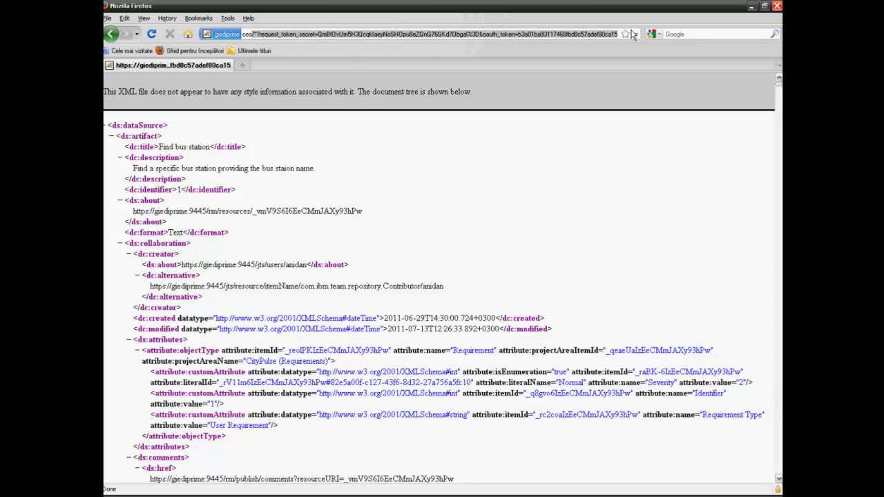
key("Delete")
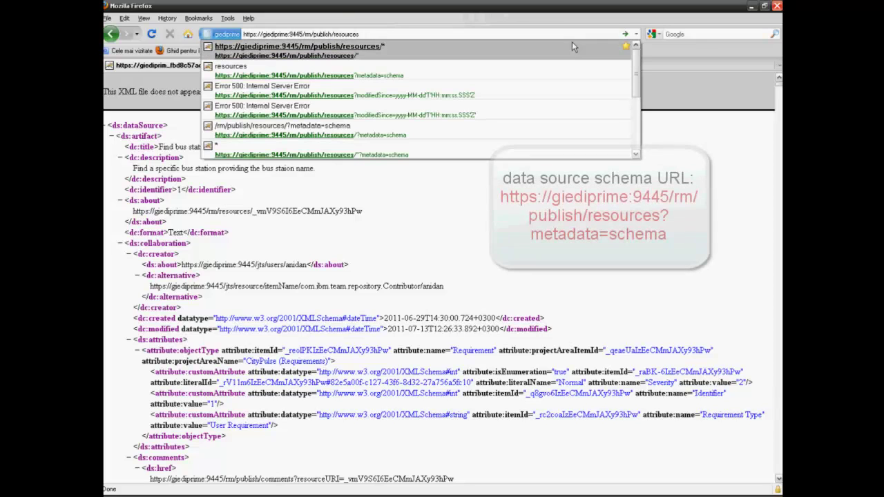
type("?")
key("Down")
key("Return")
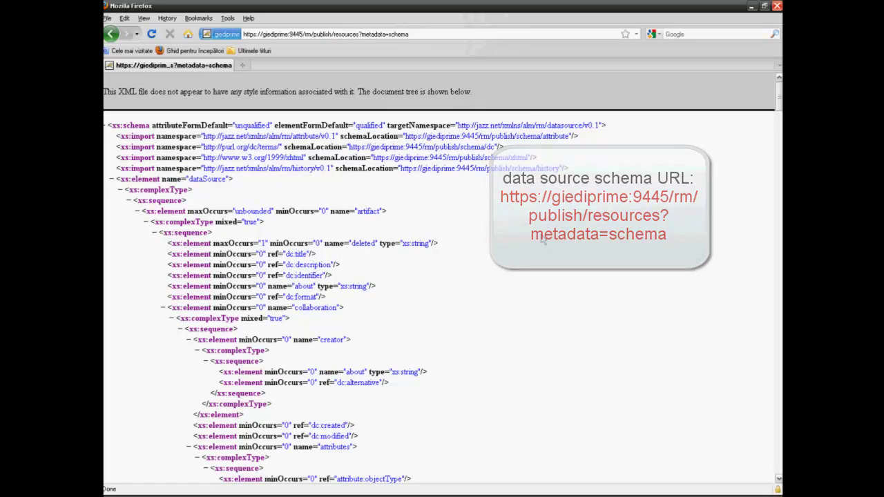
scroll(543, 239, "down", 2)
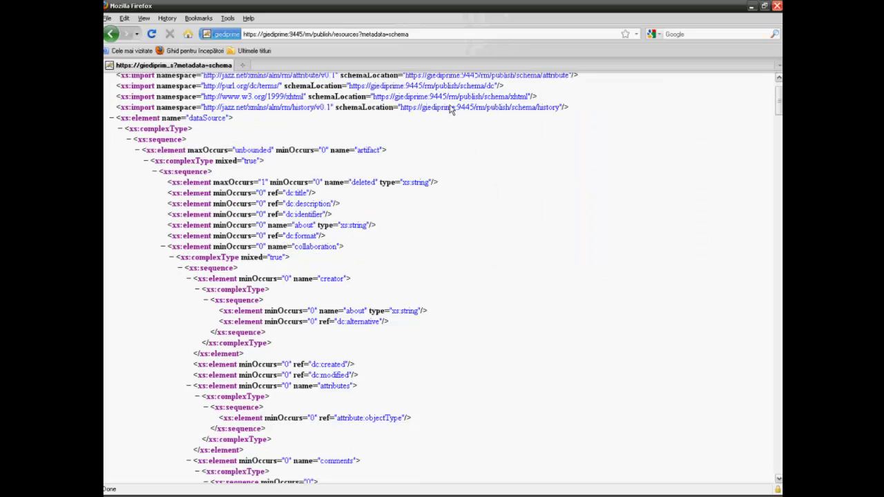
Step: Copy the schema page's address from the address bar
left_click(406, 38)
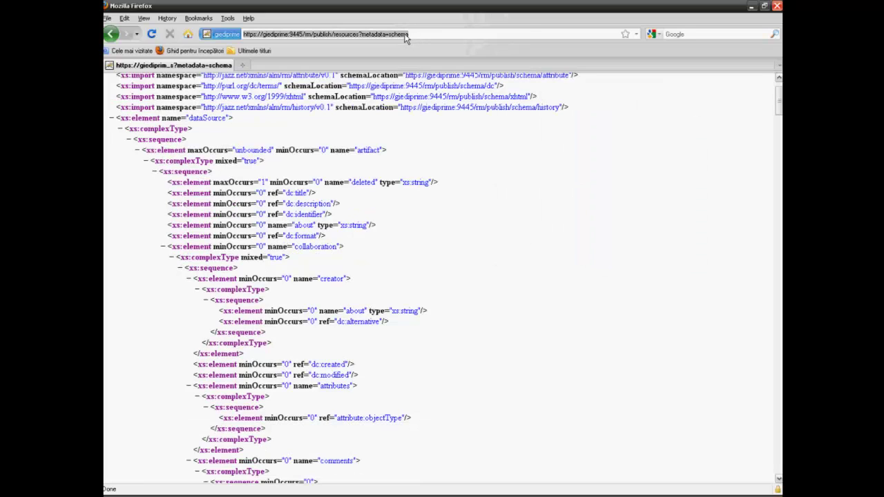
right_click(406, 38)
left_click(417, 66)
Step: Paste the metadata=schema URL as the Schema file and rename the Data Source ID to Requirements
left_click(403, 491)
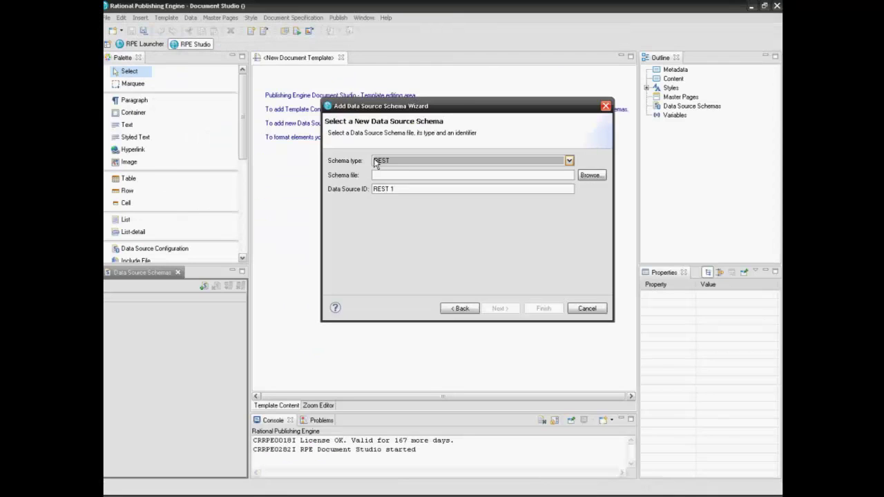
left_click(385, 174)
key("ctrl+v")
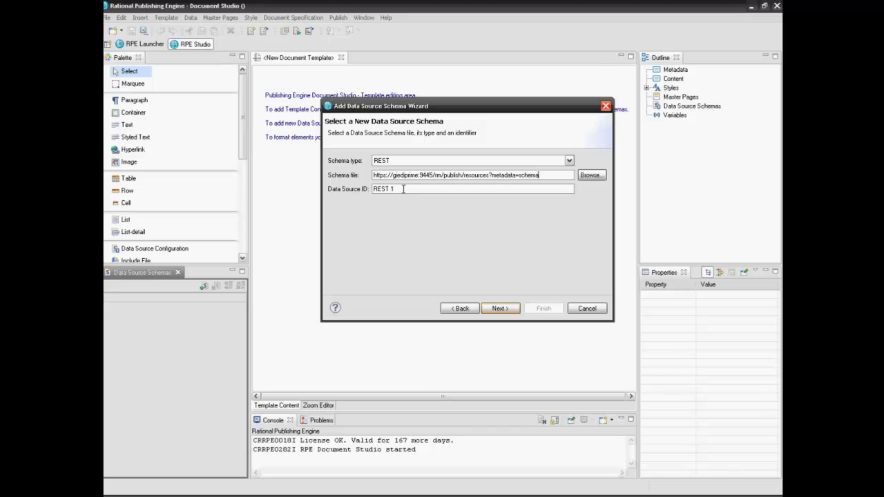
left_click(403, 188)
key("BackSpace")
key("BackSpace")
key("BackSpace")
key("BackSpace")
key("BackSpace")
key("BackSpace")
type("Requirements")
Step: Authenticate with the server username and password, then finish the wizard from the Summary page
left_click(495, 312)
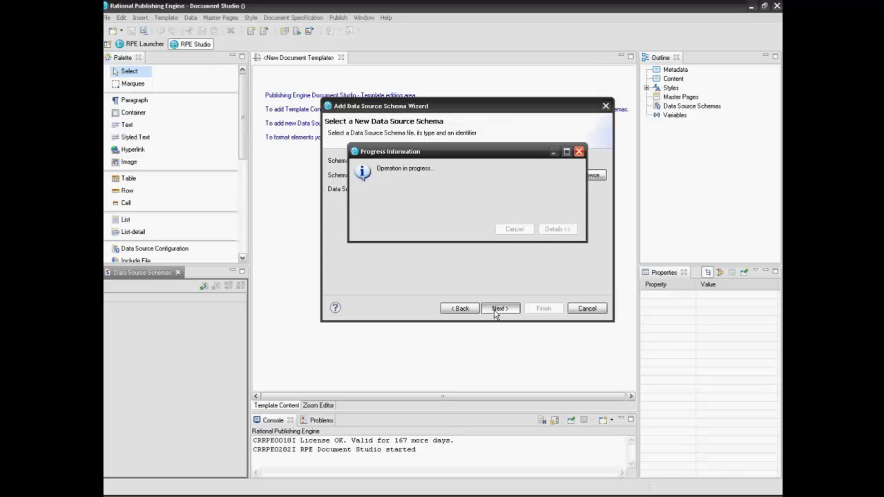
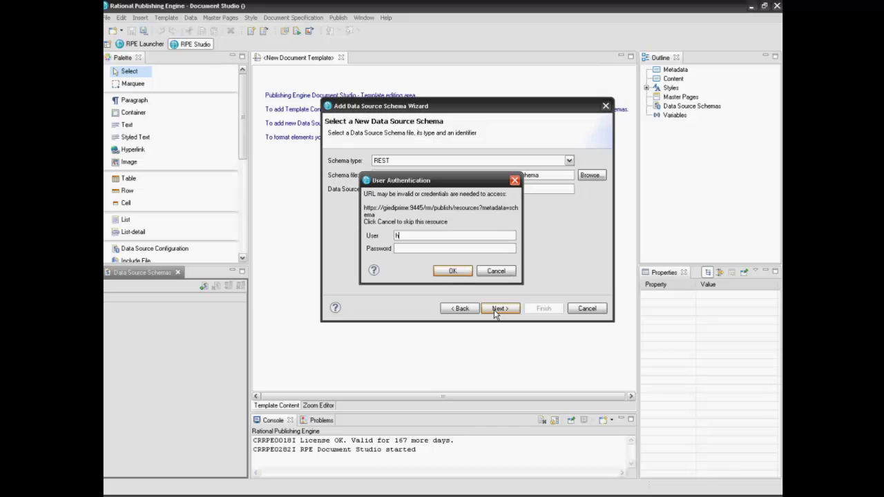
left_click(468, 248)
type("***********")
left_click(463, 273)
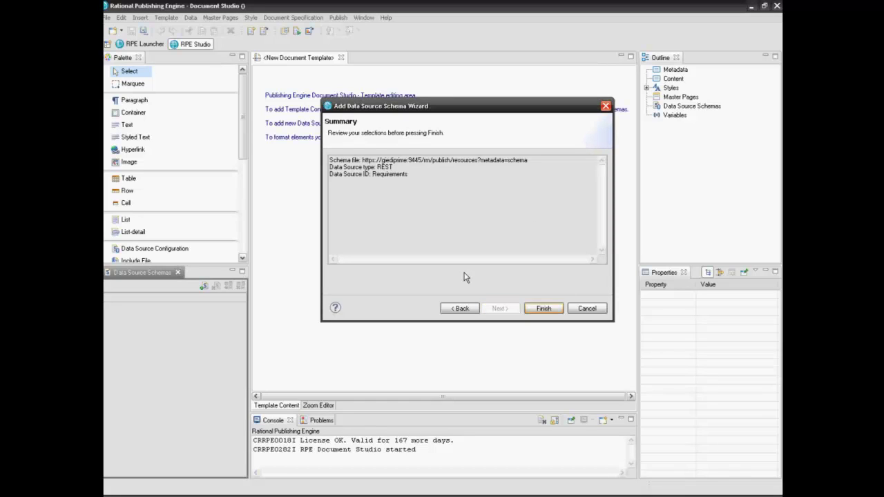
left_click(530, 310)
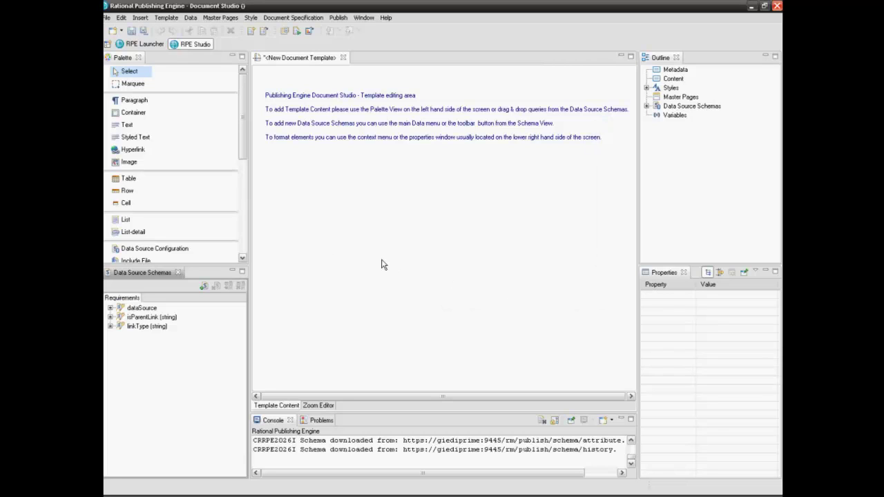
Step: Insert a table with 2 rows and 4 columns into the template
left_click(126, 182)
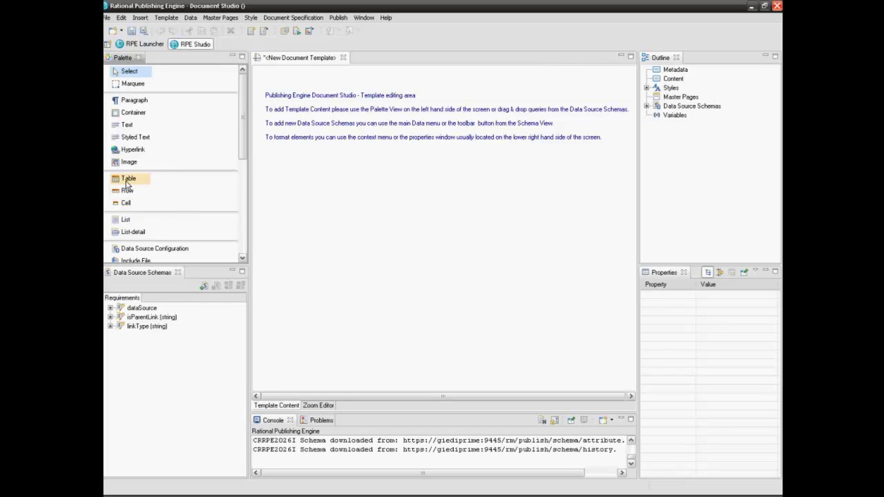
left_click(297, 123)
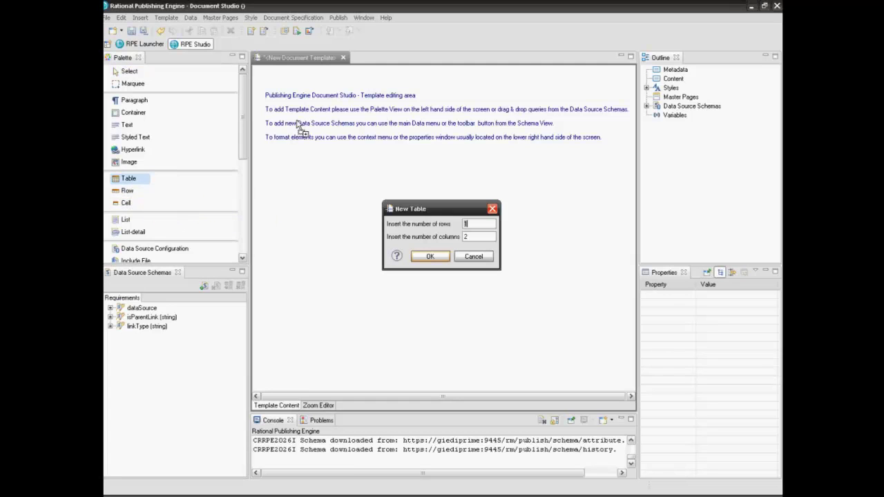
left_click(473, 223)
key("BackSpace")
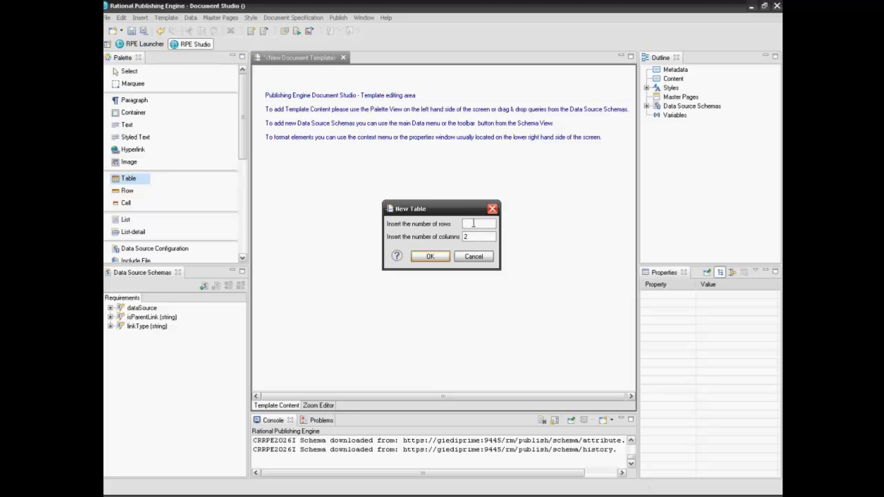
type("2")
left_click(472, 237)
key("BackSpace")
type("4")
left_click(445, 257)
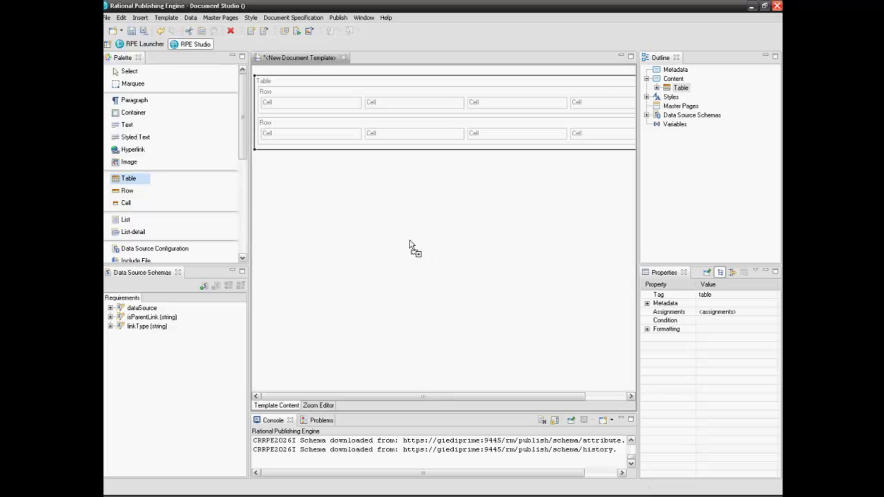
left_click(143, 73)
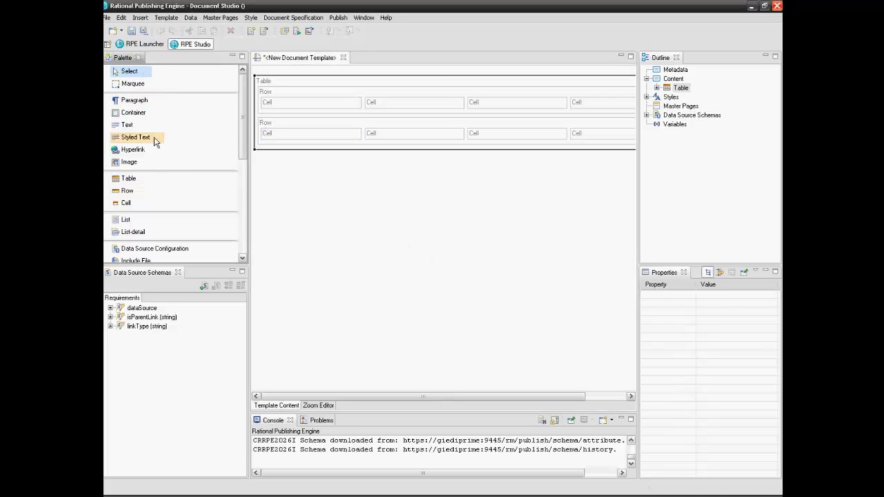
Step: Place a Text element in each of the four first-row cells
left_click(127, 127)
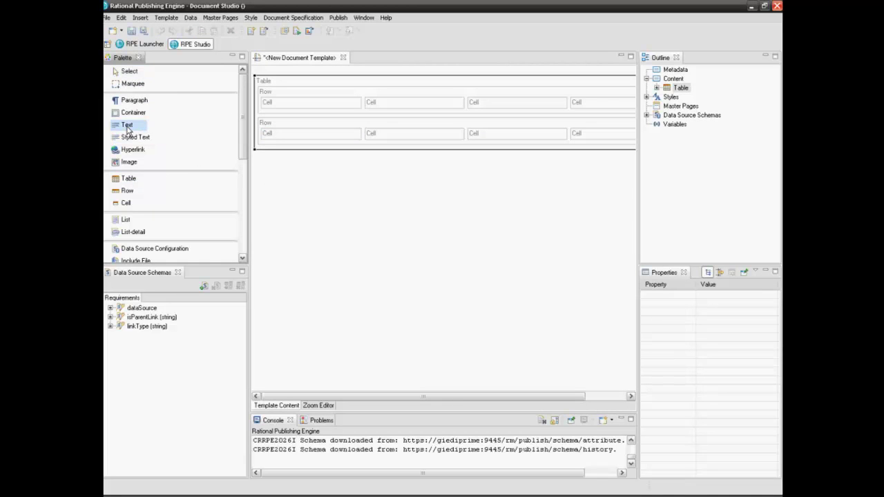
left_click(289, 105)
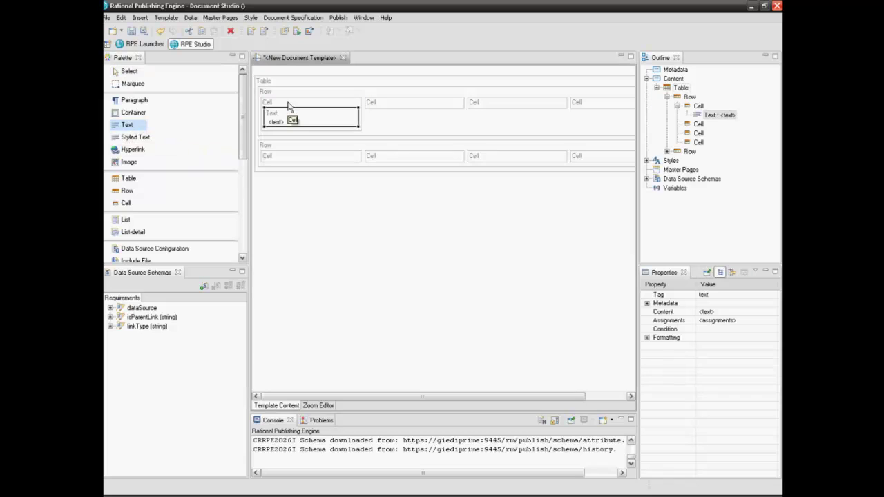
left_click(375, 108)
left_click(511, 113)
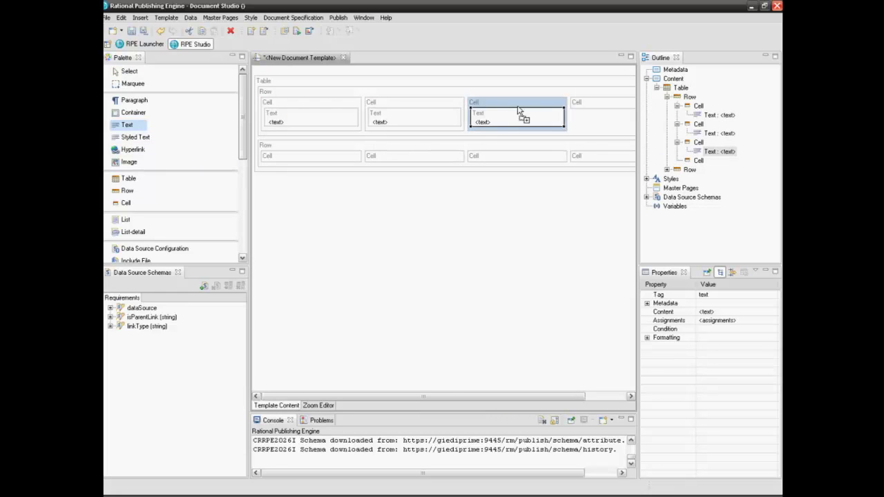
left_click(592, 112)
left_click(125, 72)
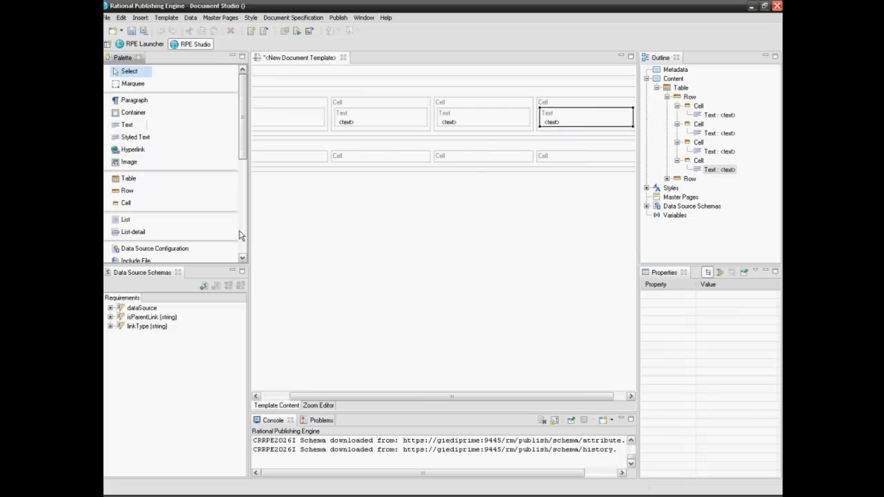
left_click_drag(300, 392, 272, 394)
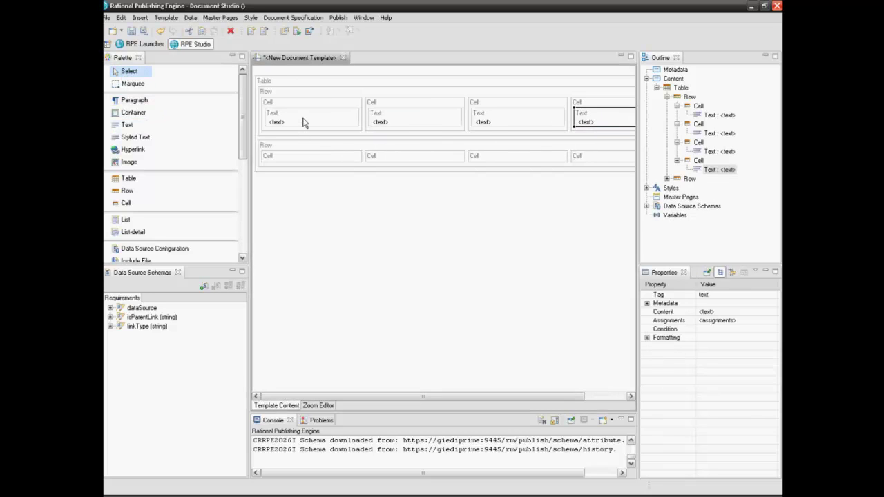
Step: Set the first two header cells' text to ID and Name
left_click(304, 123)
double_click(304, 123)
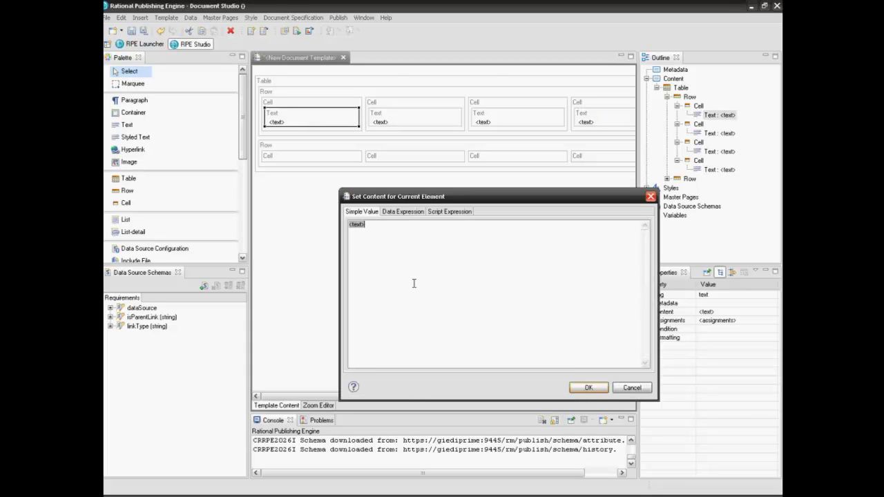
key("BackSpace")
type("ID")
left_click(588, 388)
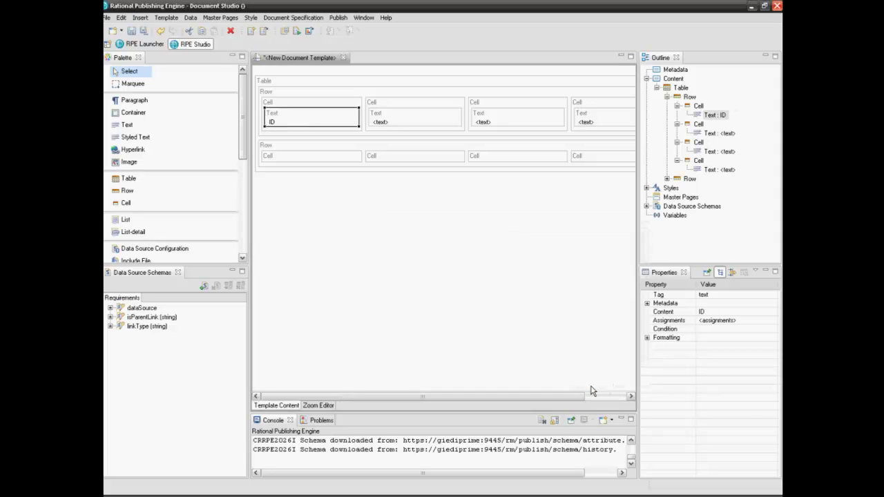
double_click(395, 119)
key("BackSpace")
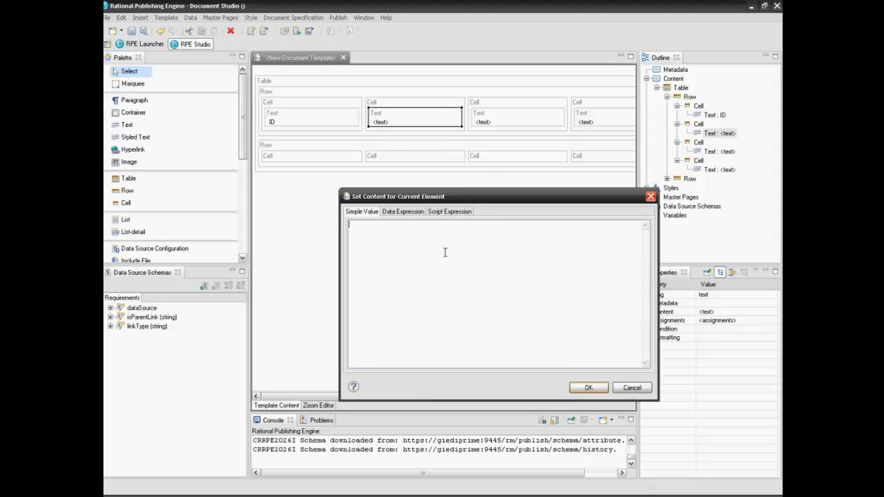
type("Name")
left_click(588, 388)
Step: Set the third and fourth header cells to Type and Last Modified Date
double_click(509, 122)
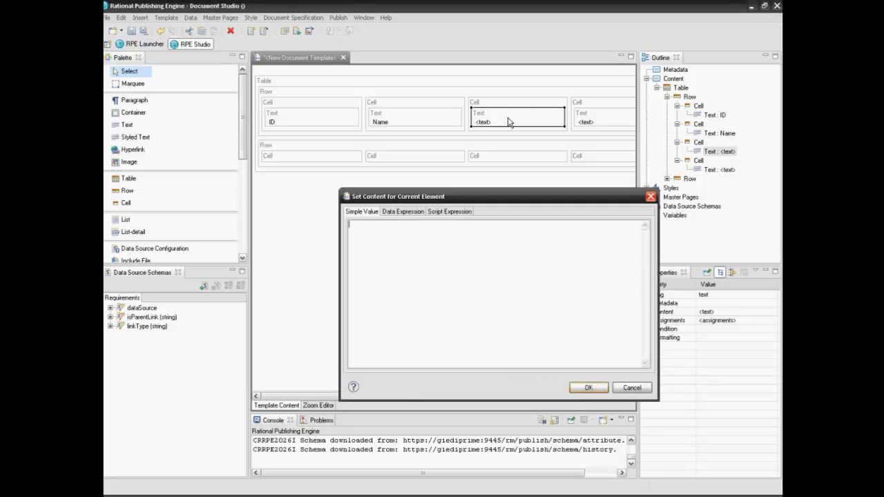
type("Type")
left_click(591, 387)
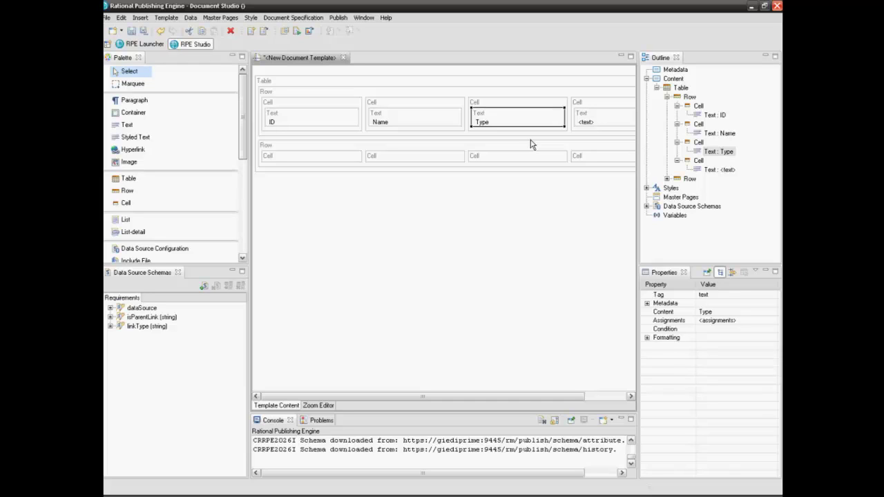
double_click(598, 127)
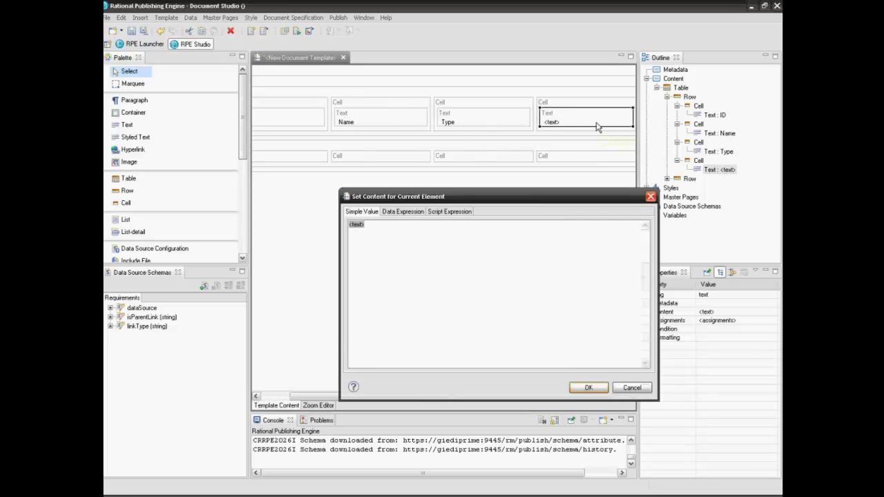
key("BackSpace")
type("Las")
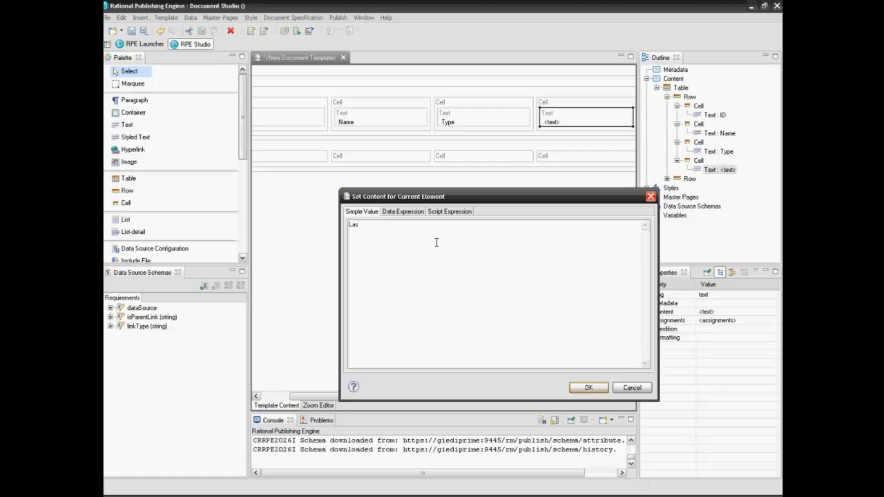
type("t Modified Date")
left_click(590, 387)
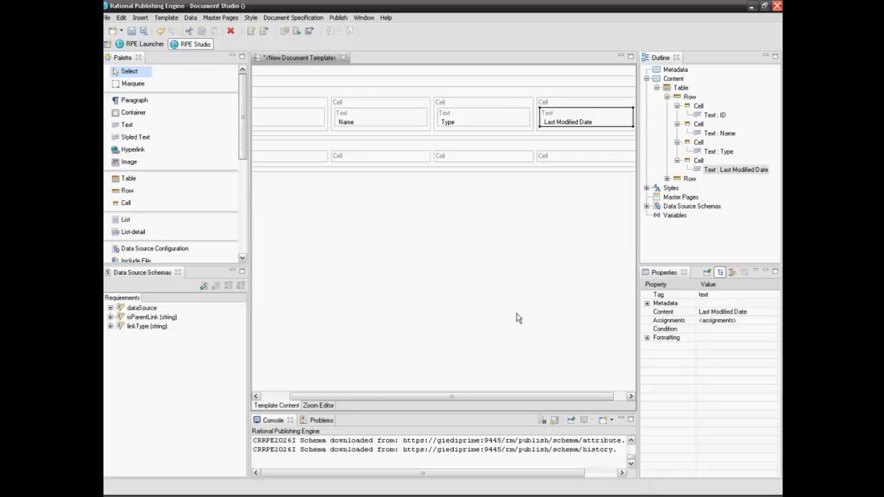
Step: Add a Container between the table rows and move the second row inside it
left_click_drag(357, 398, 330, 397)
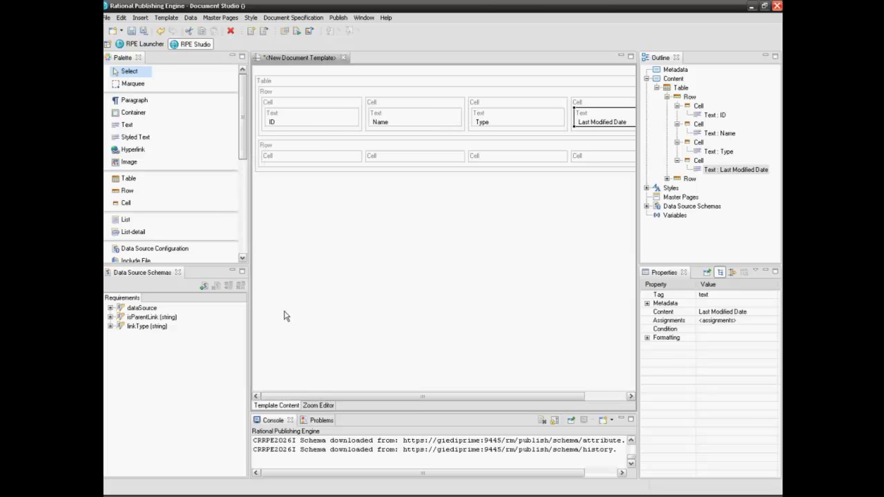
left_click_drag(135, 115, 270, 143)
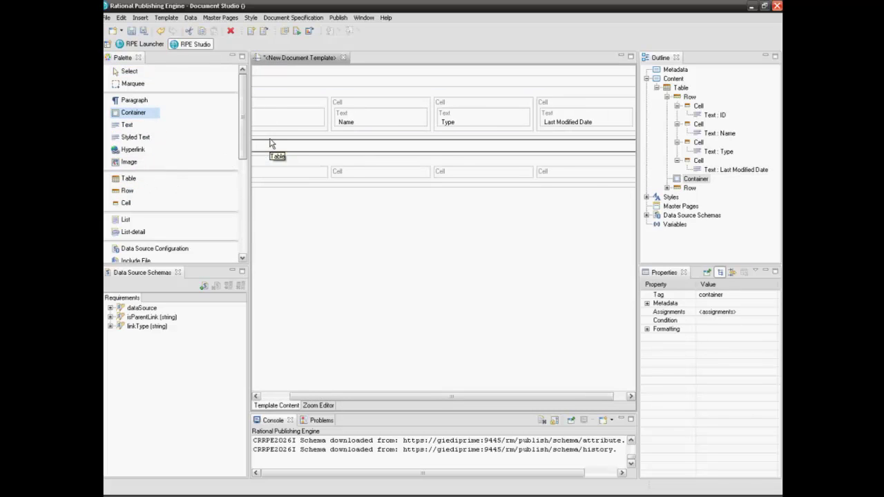
left_click(131, 72)
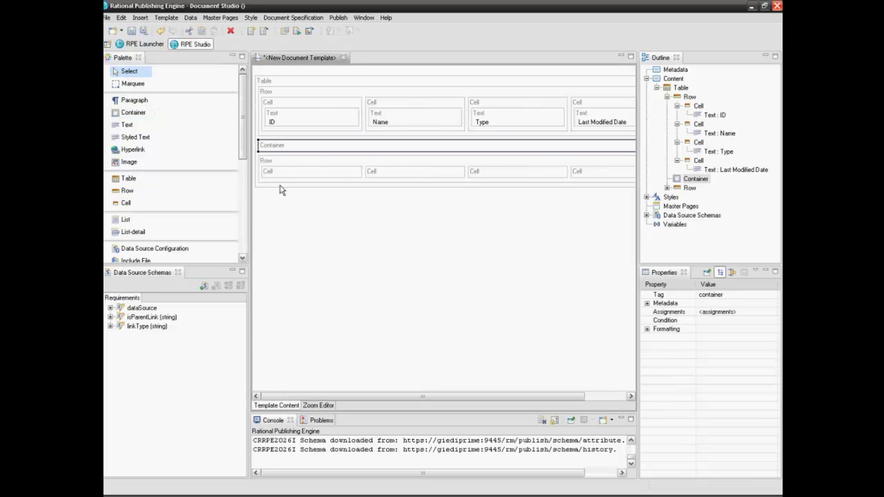
left_click(292, 164)
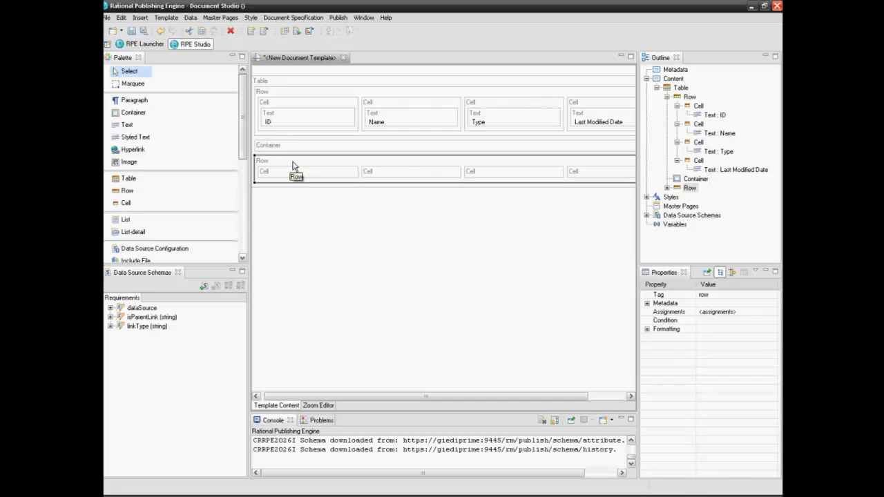
left_click_drag(292, 165, 297, 153)
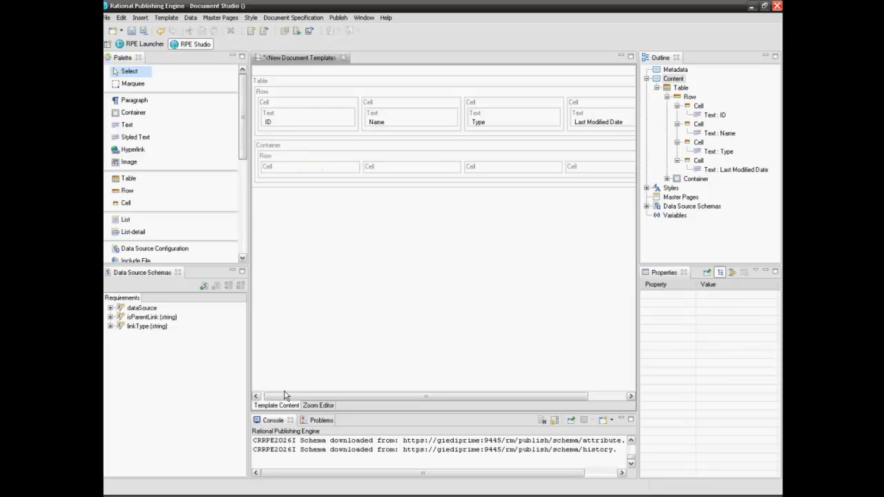
left_click_drag(285, 396, 263, 399)
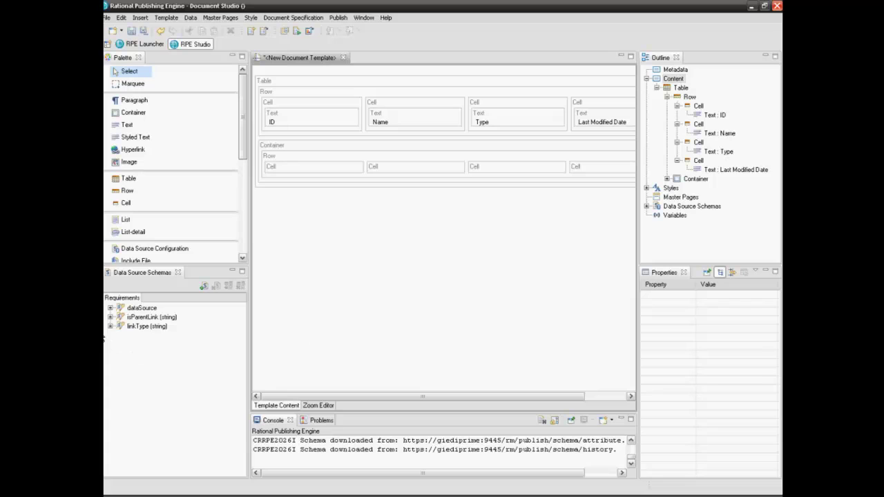
Step: Bind the Container to dataSource/artifact from the Requirements schema as handle $1
left_click(110, 308)
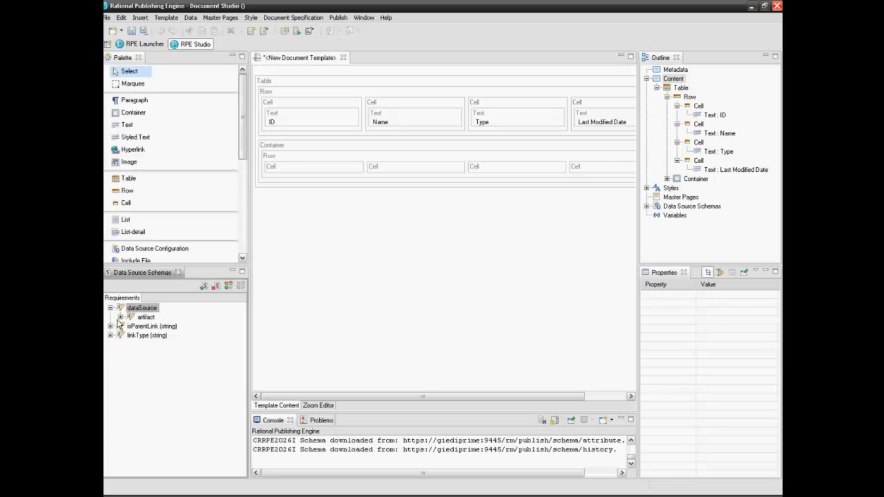
left_click(120, 318)
left_click(143, 318)
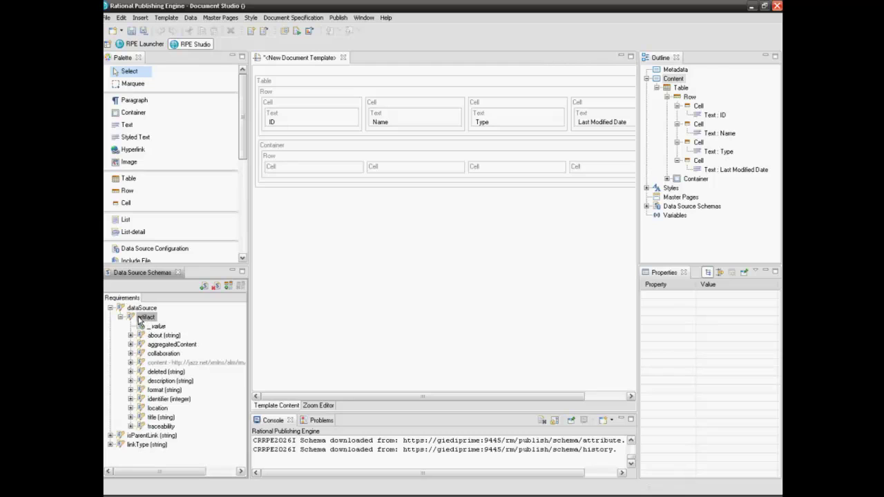
left_click_drag(142, 321, 303, 151)
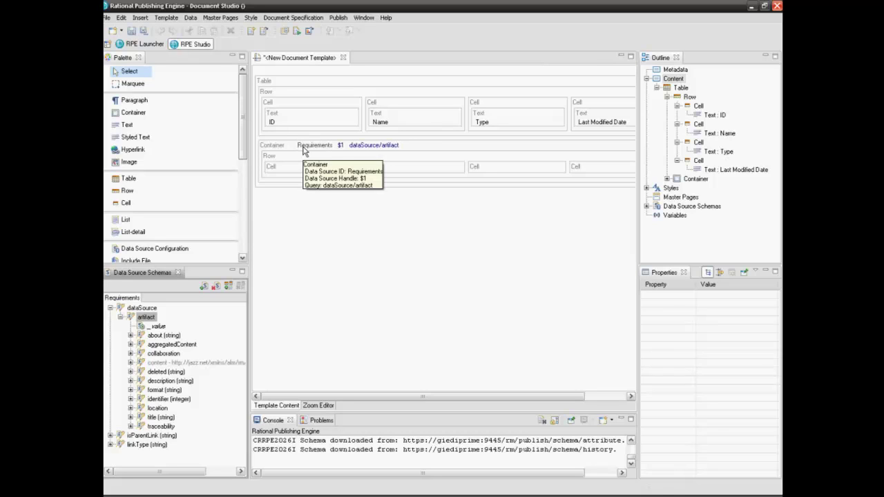
Step: Expand collaboration > attributes in the Requirements schema tree
left_click_drag(157, 353, 130, 357)
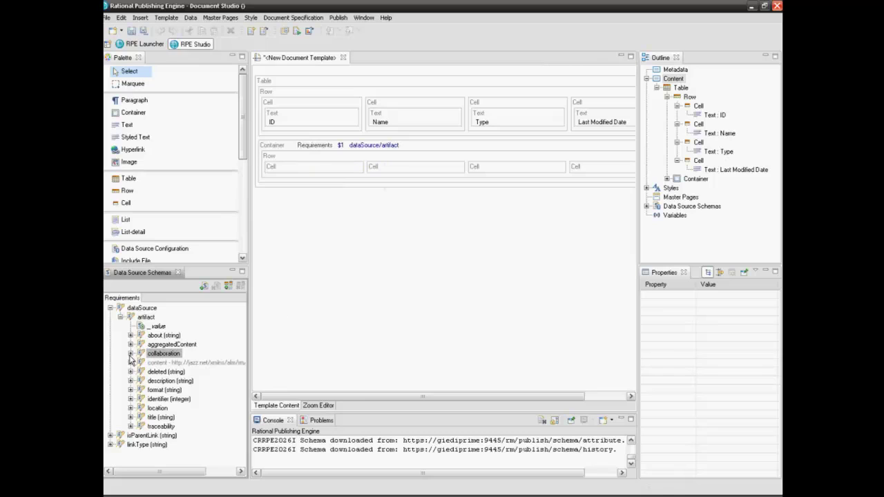
left_click(131, 353)
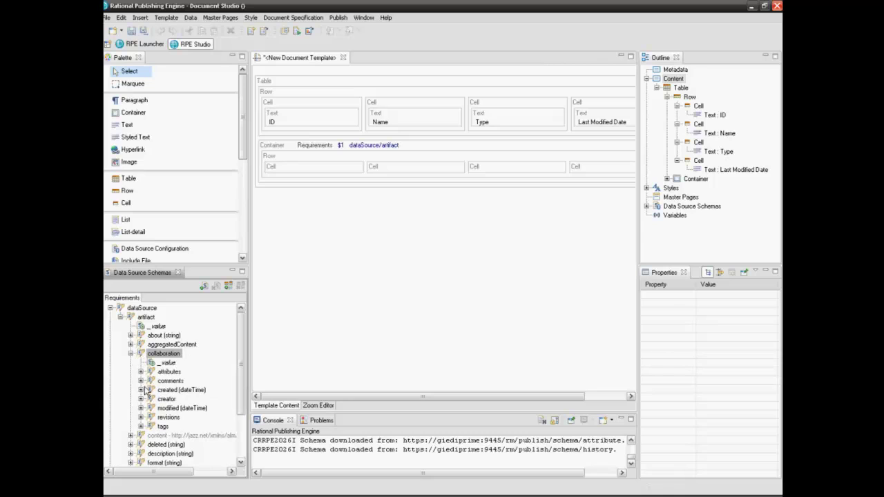
left_click(140, 373)
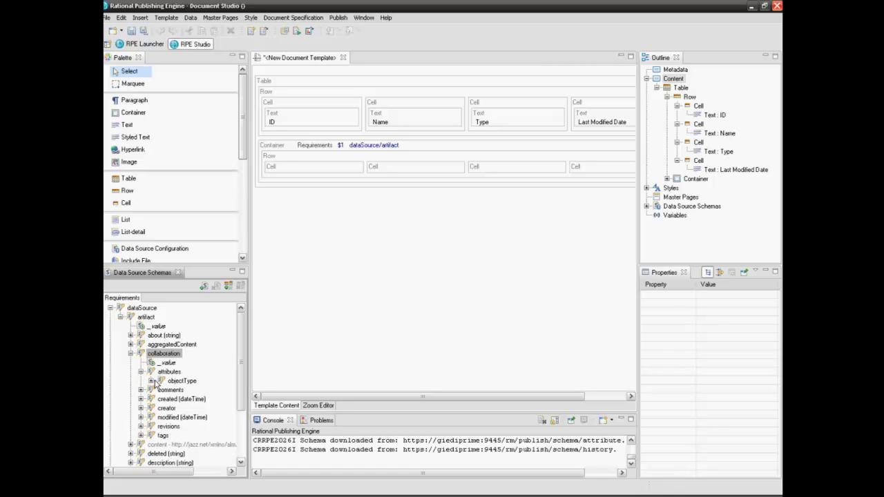
Step: Bind the inner row to collaboration/attributes/objectType as $2 within the $1 artifact context
left_click(151, 381)
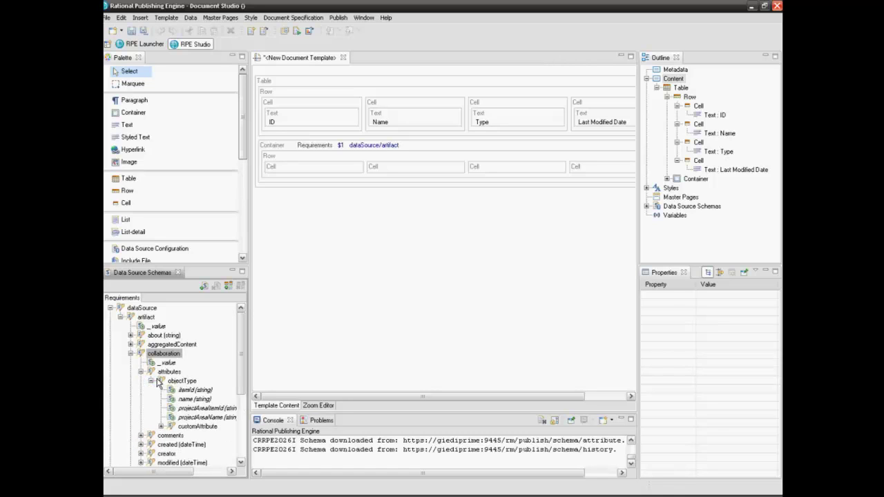
left_click(161, 381)
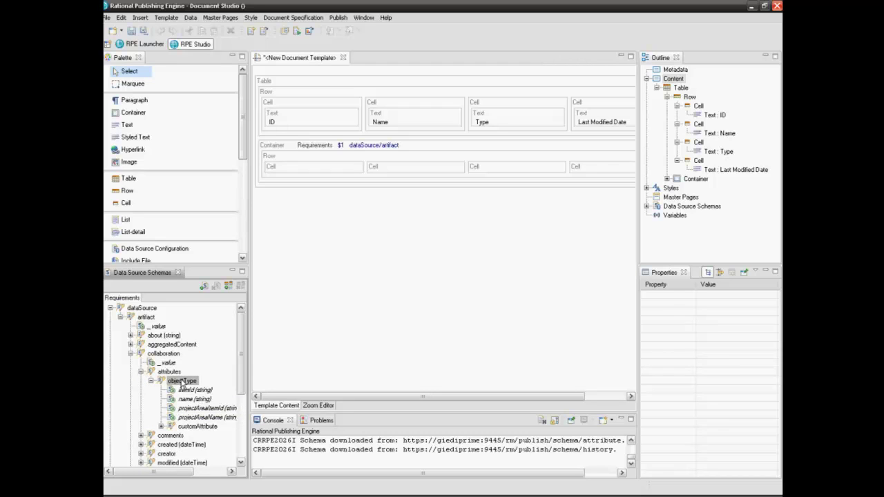
left_click_drag(182, 384, 302, 160)
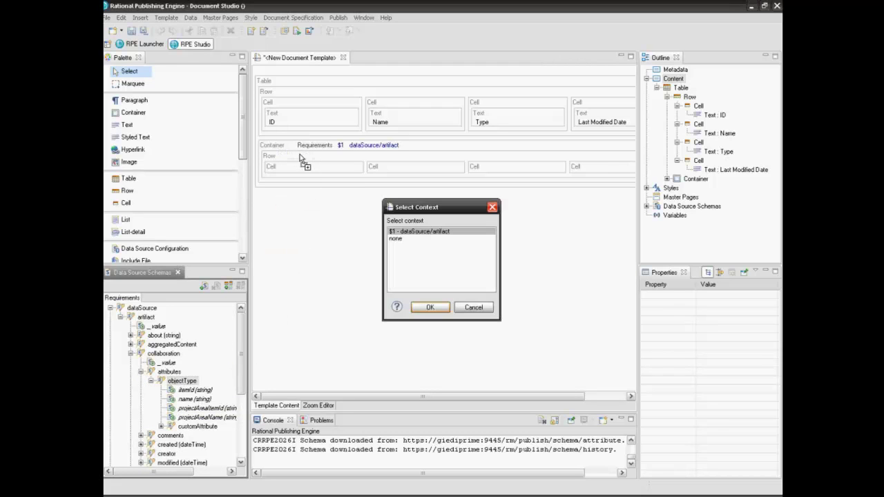
left_click(431, 307)
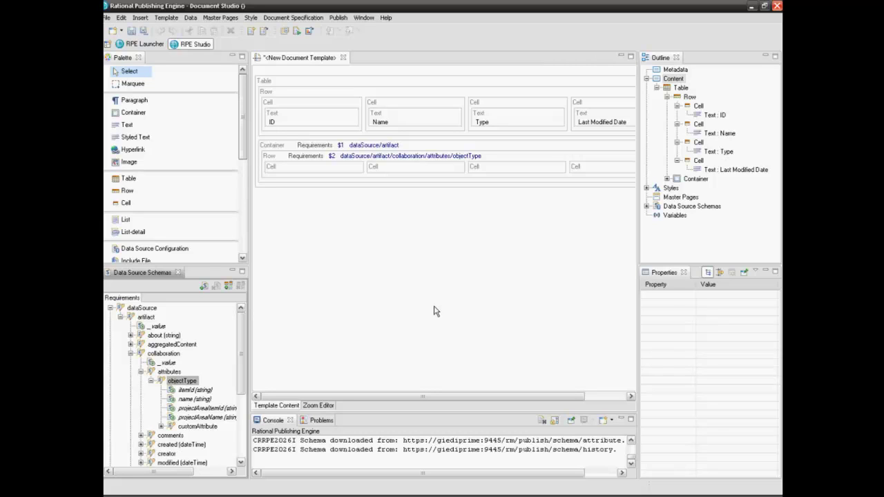
Step: Add a Text element to the first cell of the repeating row
left_click(126, 124)
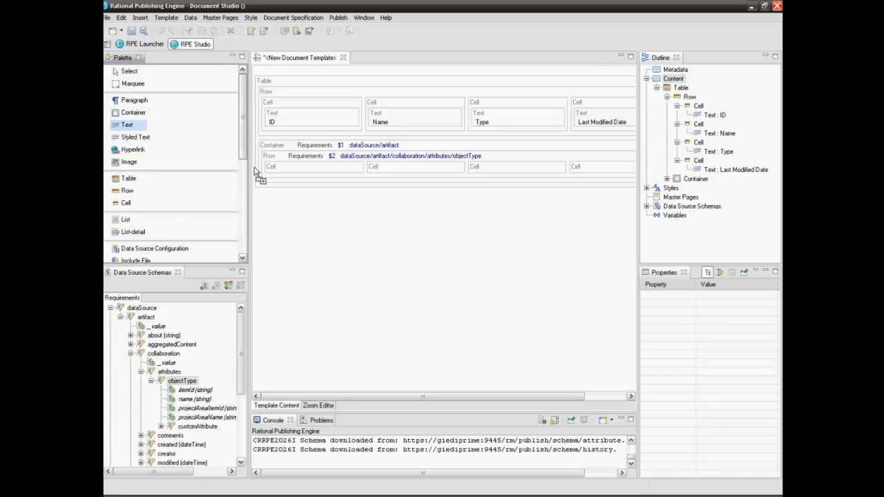
left_click(278, 172)
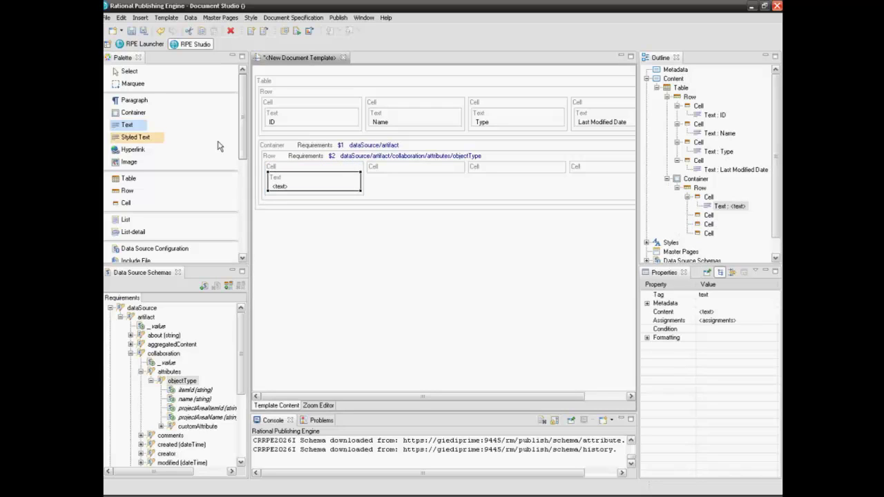
left_click(129, 73)
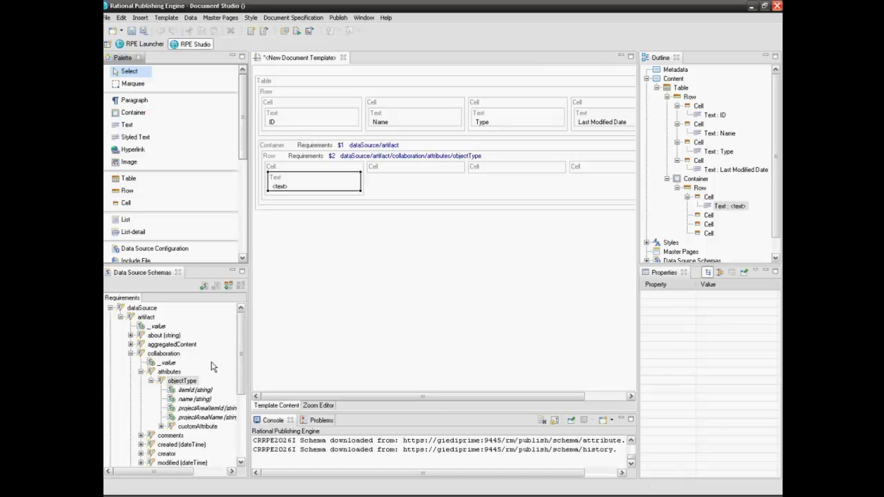
Step: Use dataSource/artifact/identifier as that text element's value
left_click(130, 353)
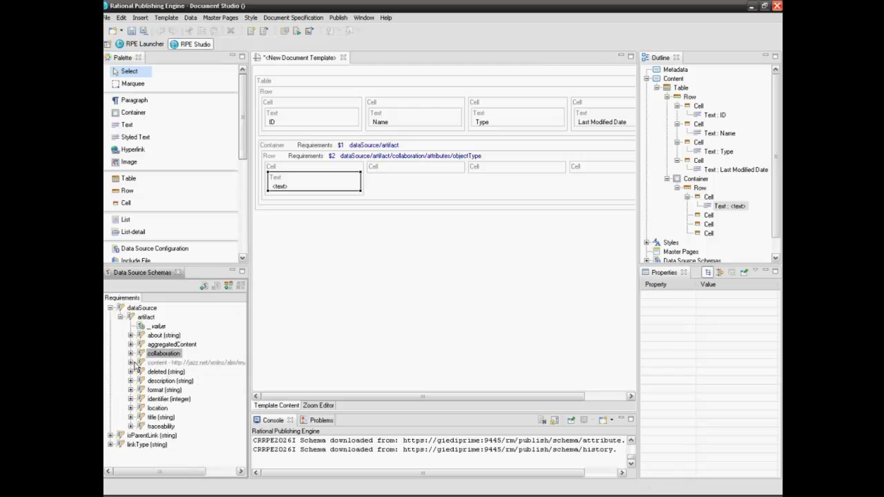
left_click(131, 399)
left_click_drag(153, 400, 292, 183)
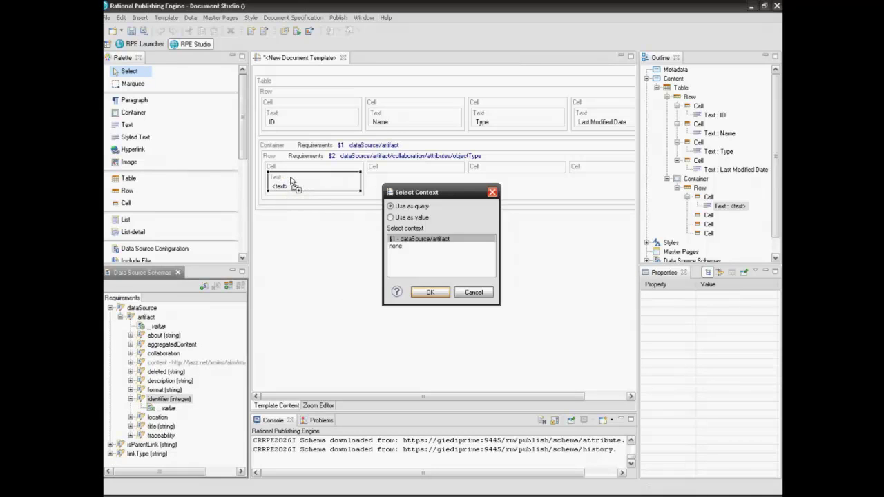
left_click(391, 217)
left_click(430, 292)
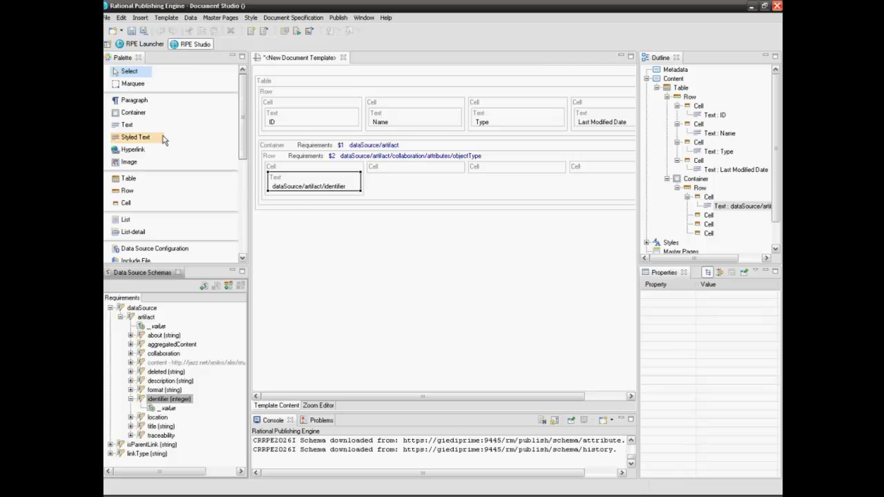
left_click(127, 126)
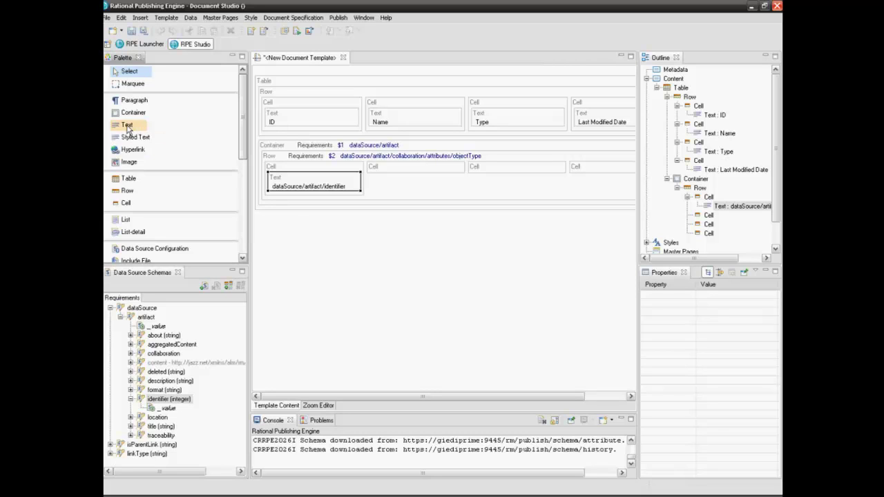
left_click(129, 73)
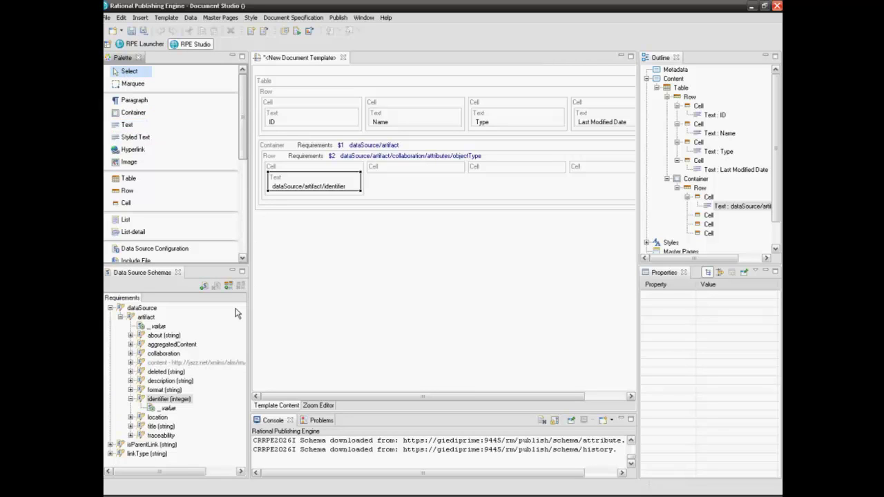
left_click(131, 399)
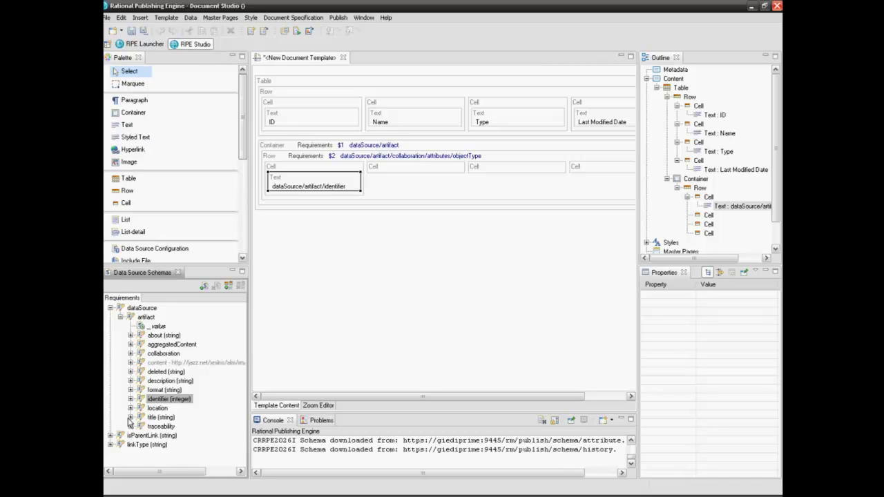
Step: Bind the artifact's title into the row's second cell as a value
left_click(129, 418)
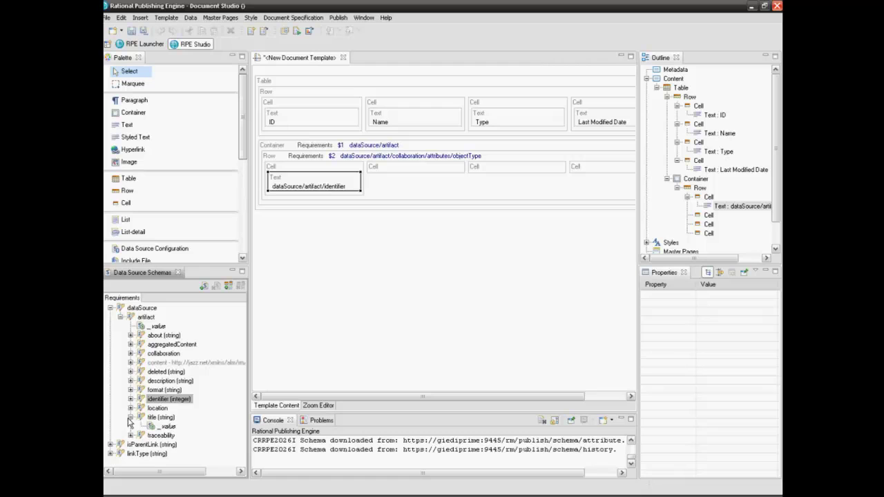
left_click_drag(160, 418, 398, 173)
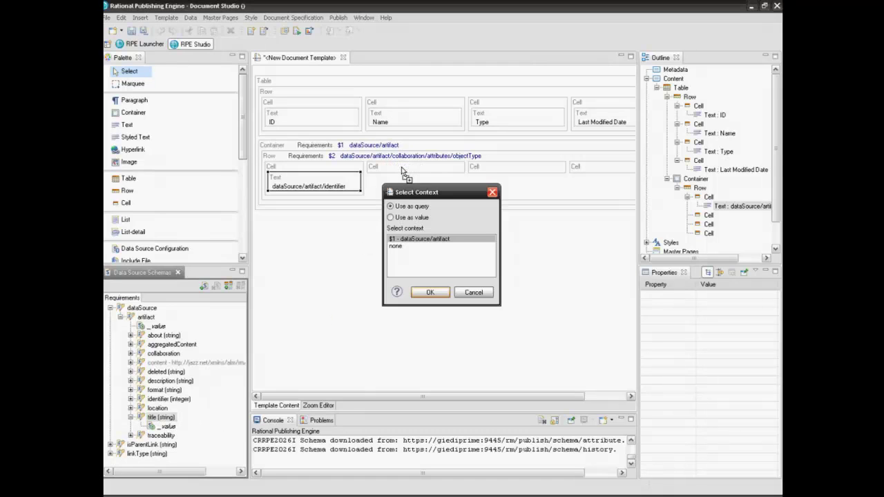
left_click(391, 218)
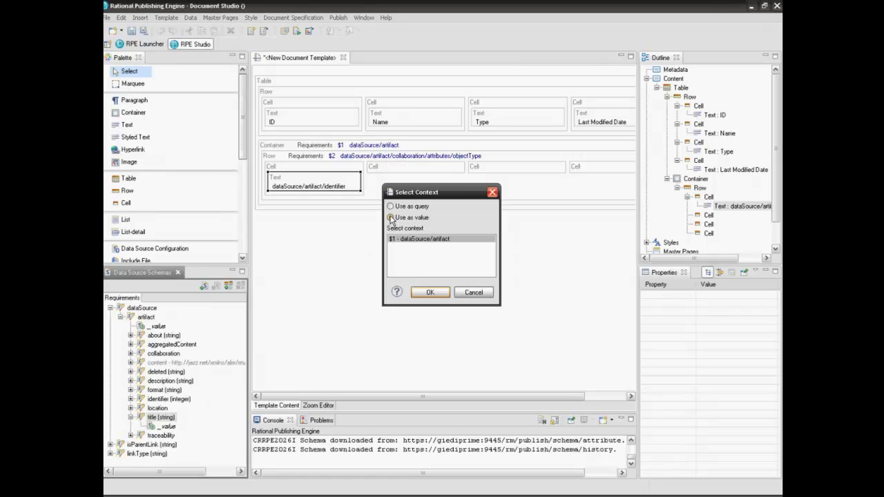
left_click(429, 293)
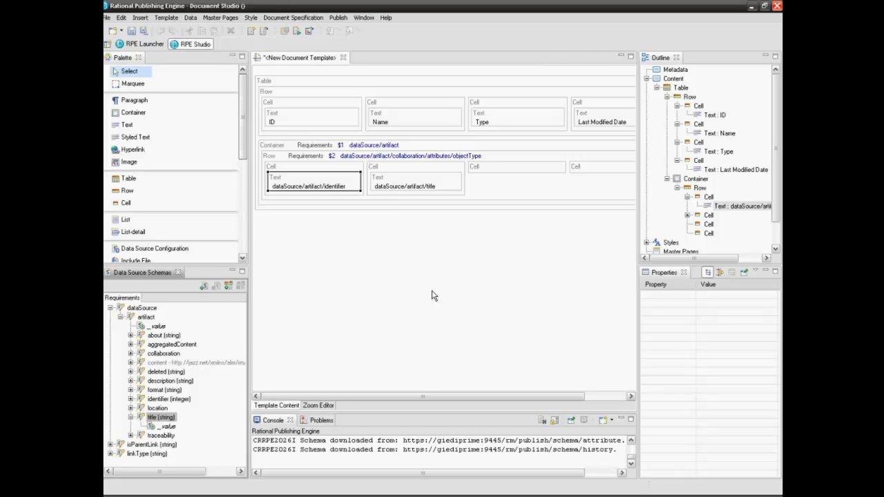
left_click(131, 354)
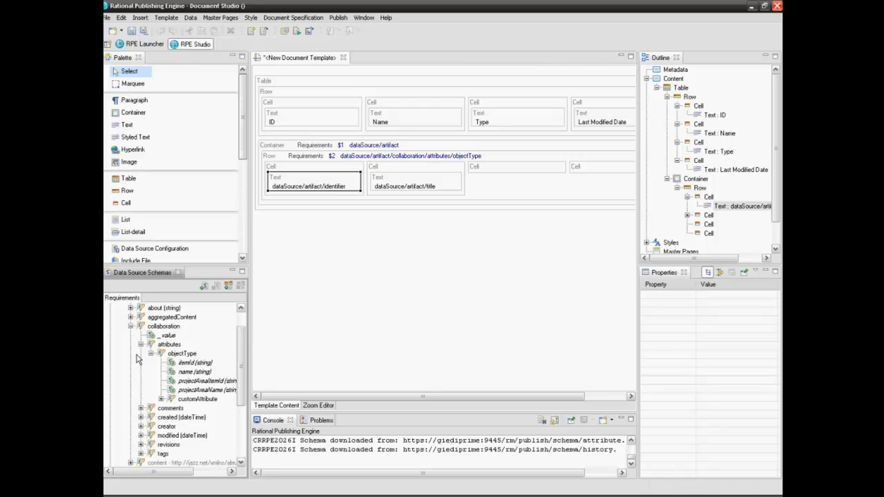
Step: Add a third-cell text element bound to the collaboration objectType name
left_click(172, 373)
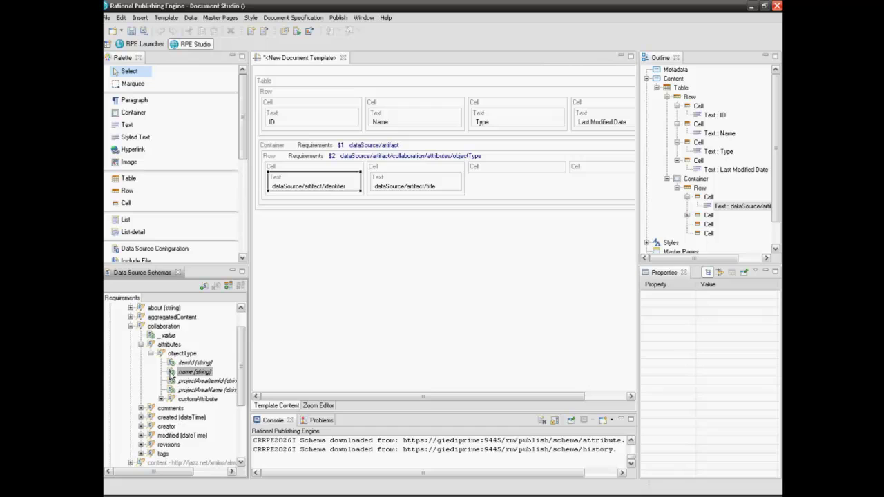
left_click(118, 125)
left_click(504, 174)
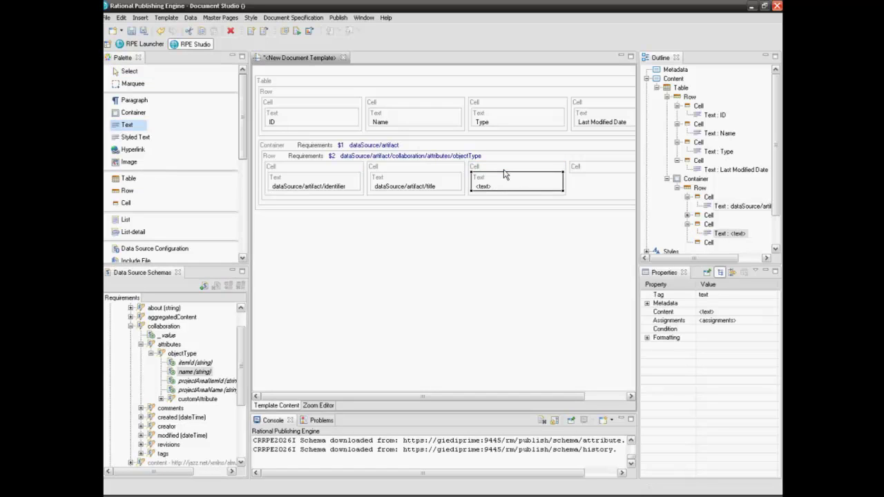
left_click(131, 71)
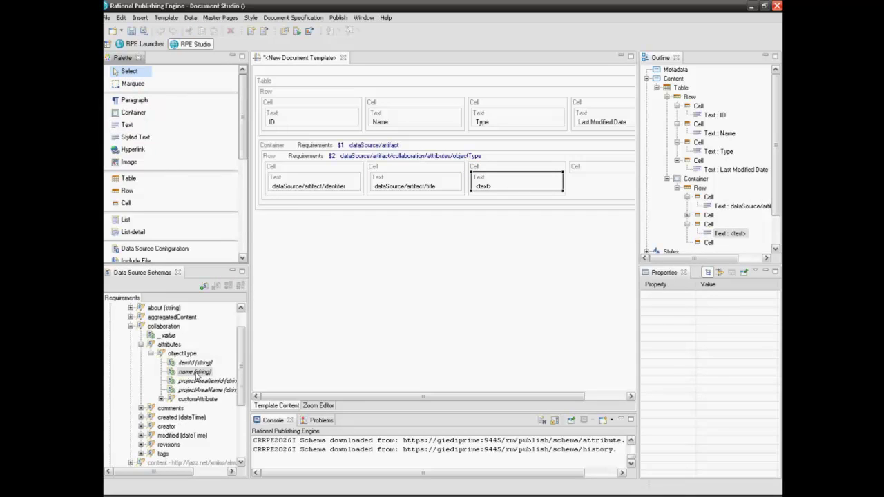
left_click_drag(194, 371, 497, 187)
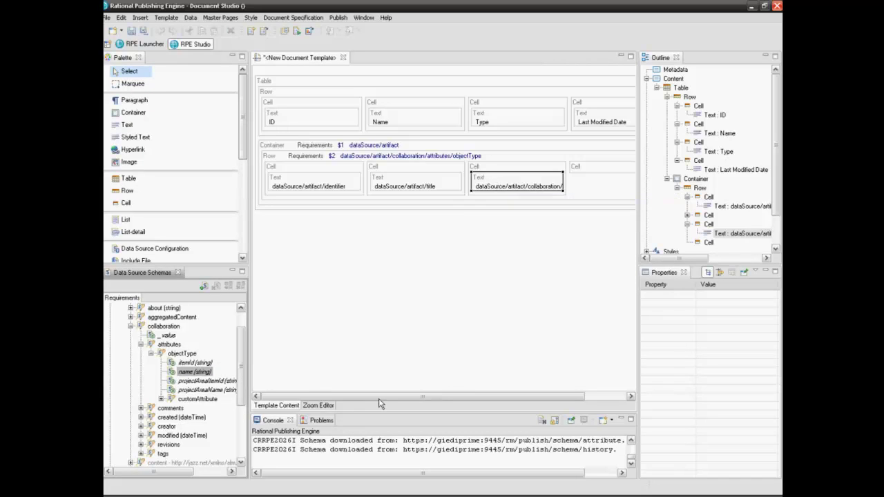
left_click(141, 344)
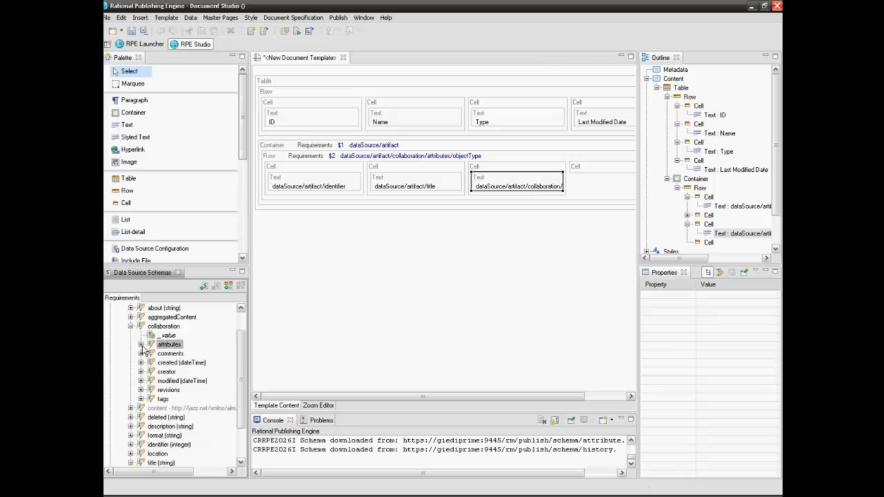
left_click(130, 327)
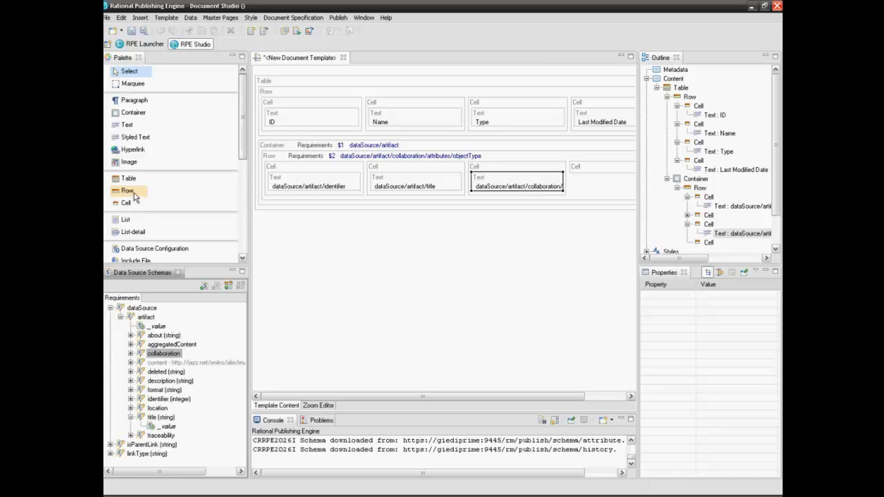
Step: Add a text element to the fourth cell and drop the modified date in as a value
left_click(126, 125)
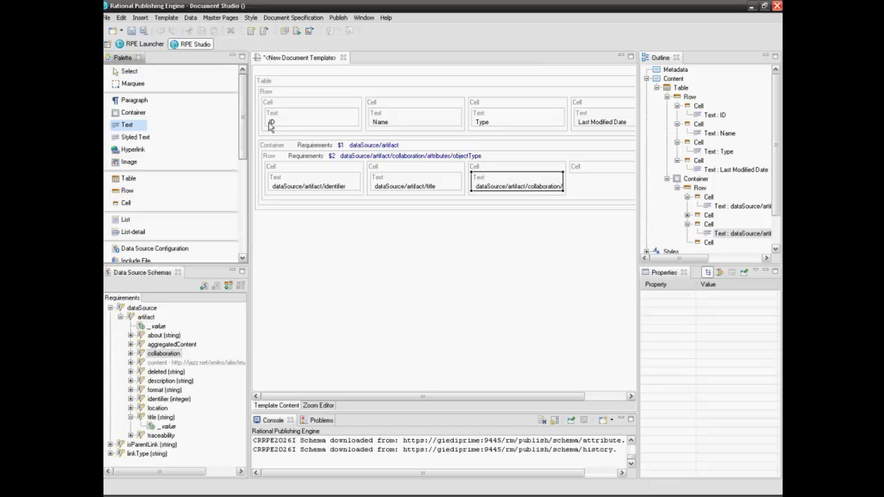
left_click(600, 167)
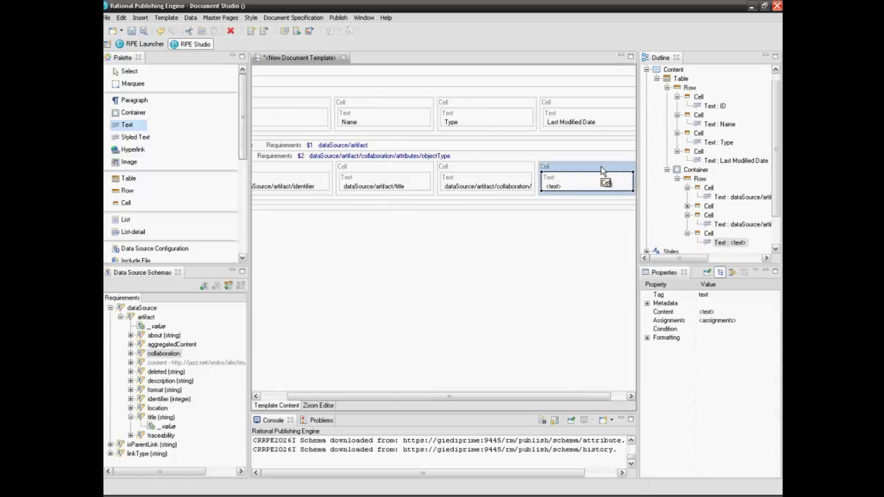
left_click(131, 354)
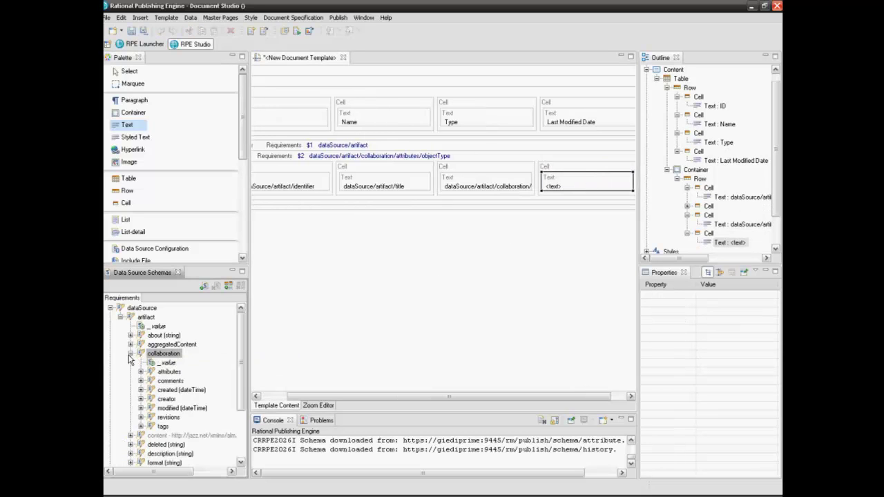
left_click(141, 409)
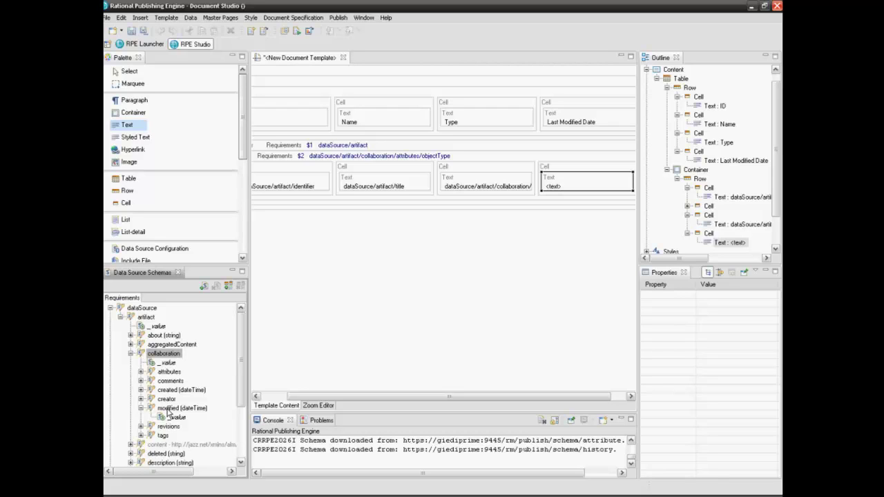
left_click_drag(167, 412, 568, 172)
left_click(391, 217)
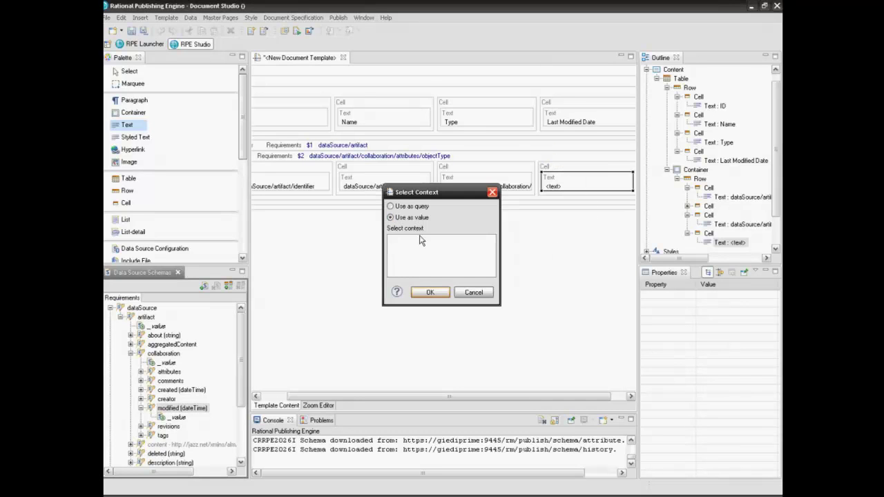
left_click(431, 293)
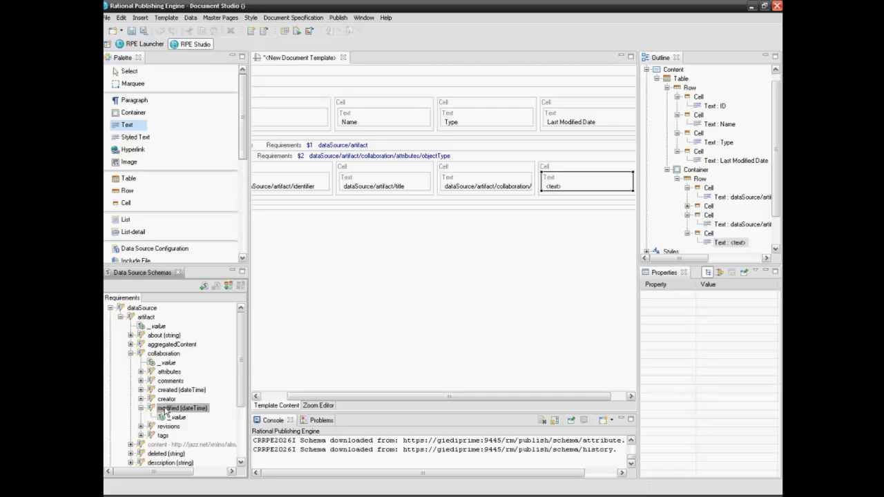
Step: Give the last cell a collaboration query context and bind its modified date as the value
left_click(158, 354)
left_click_drag(159, 356, 565, 171)
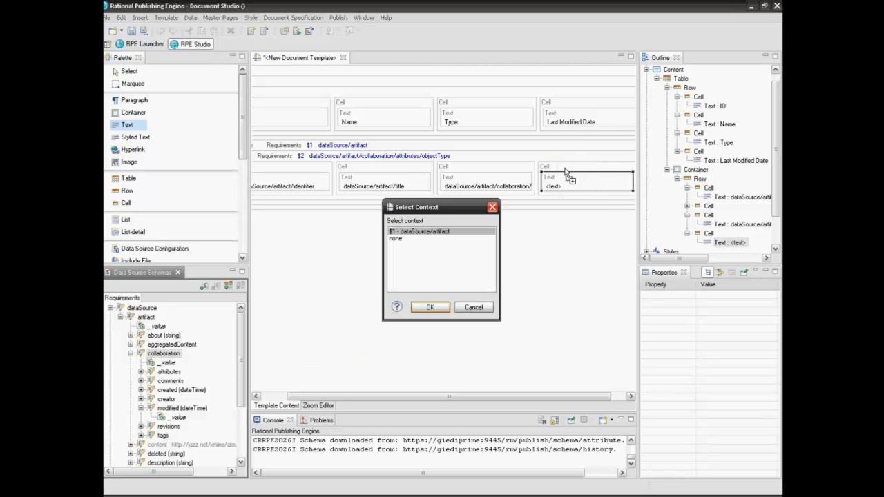
left_click(432, 307)
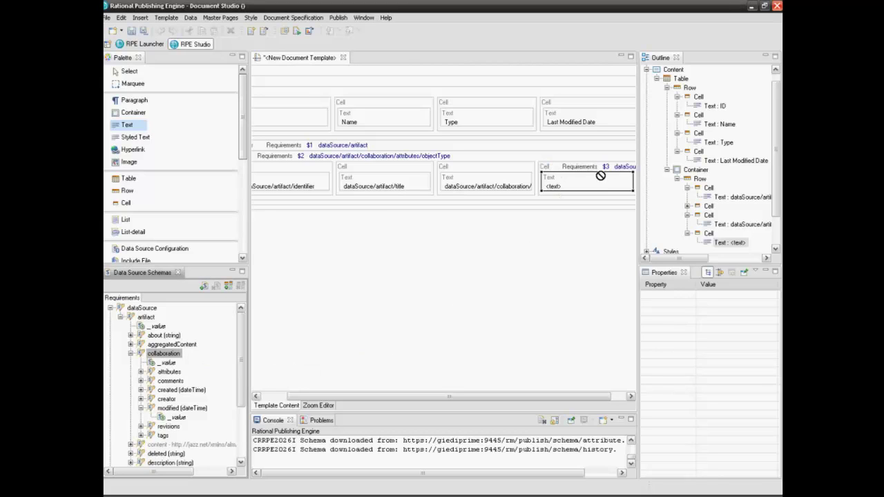
mouse_move(579, 171)
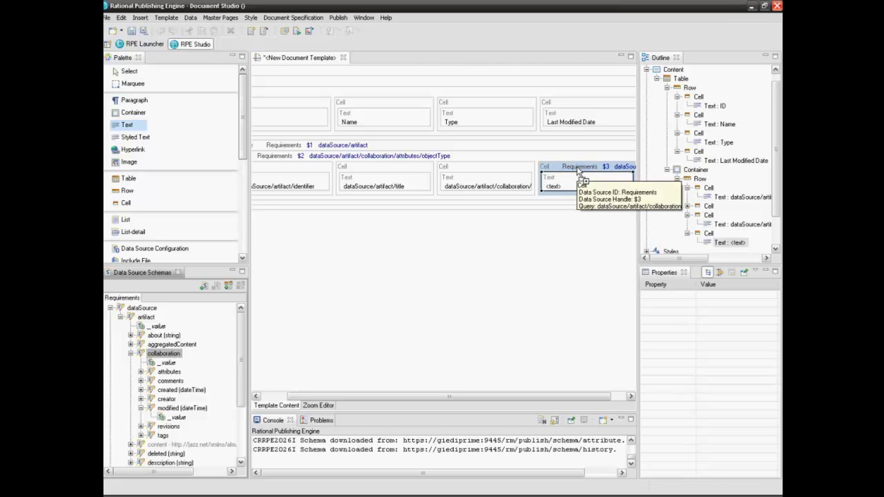
left_click_drag(181, 409, 556, 185)
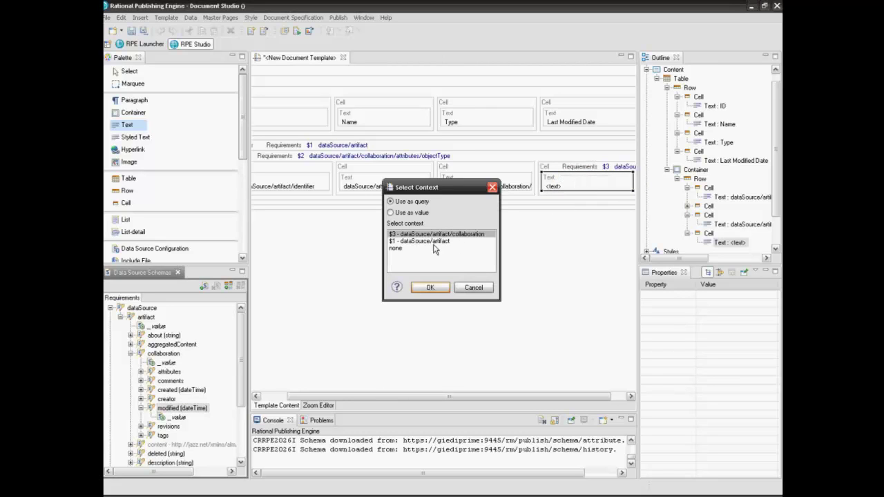
left_click(390, 212)
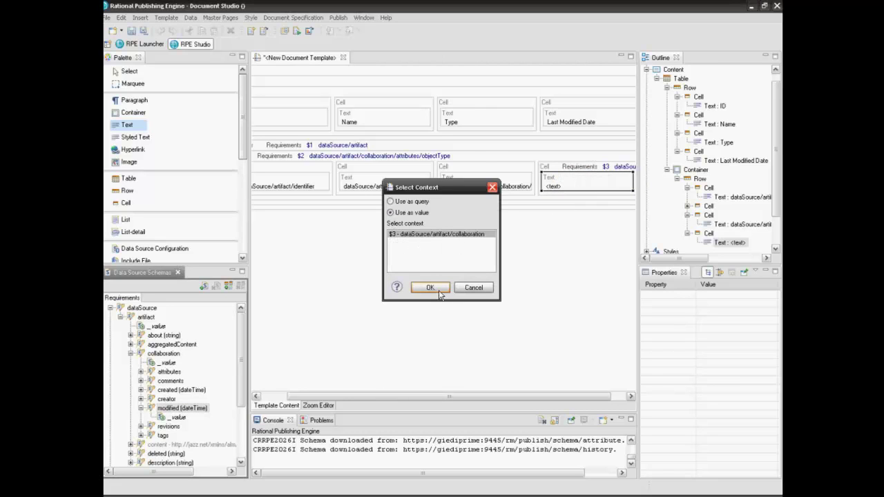
left_click(429, 287)
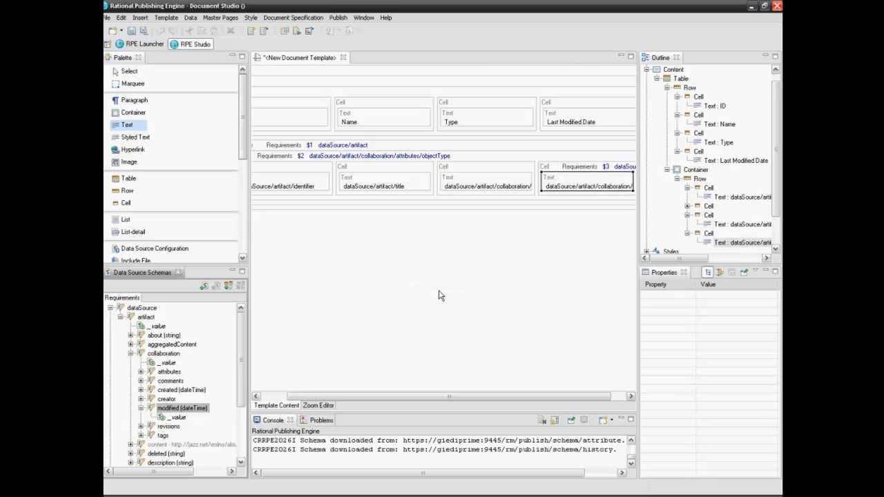
left_click_drag(356, 397, 326, 398)
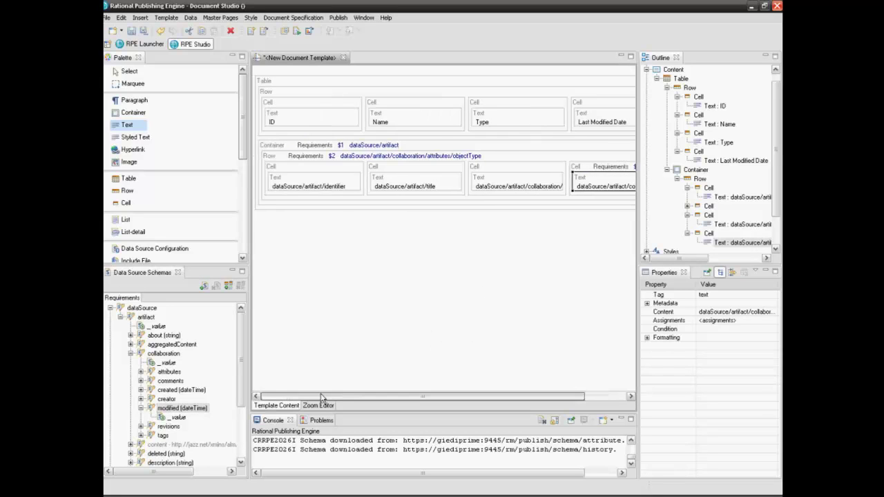
left_click(138, 72)
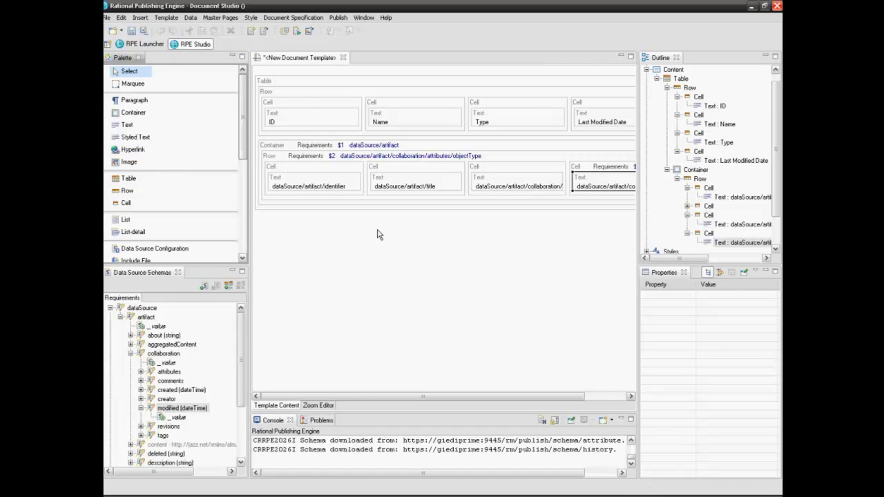
Step: Set the table's auto fit property to 'autofit to window'
left_click(292, 83)
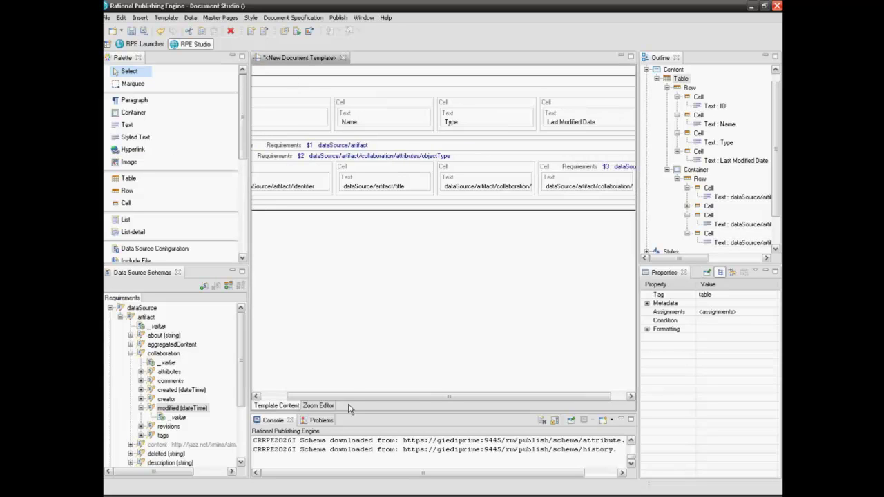
left_click(647, 329)
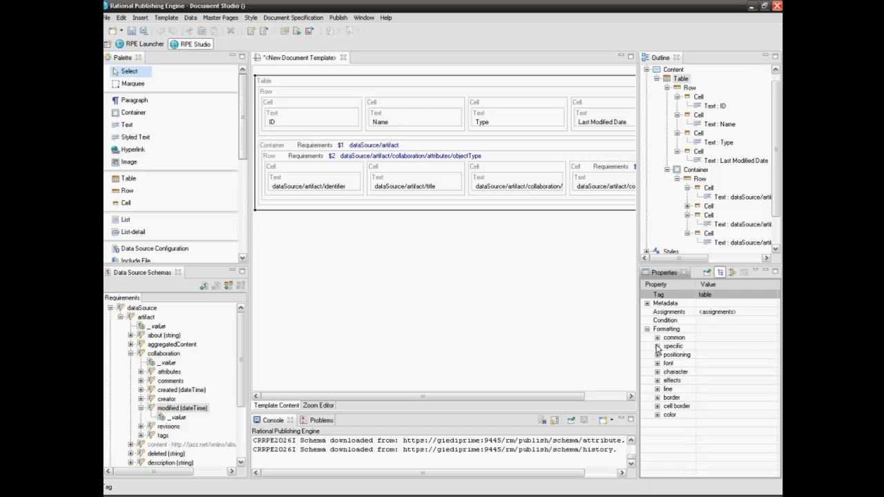
left_click(656, 346)
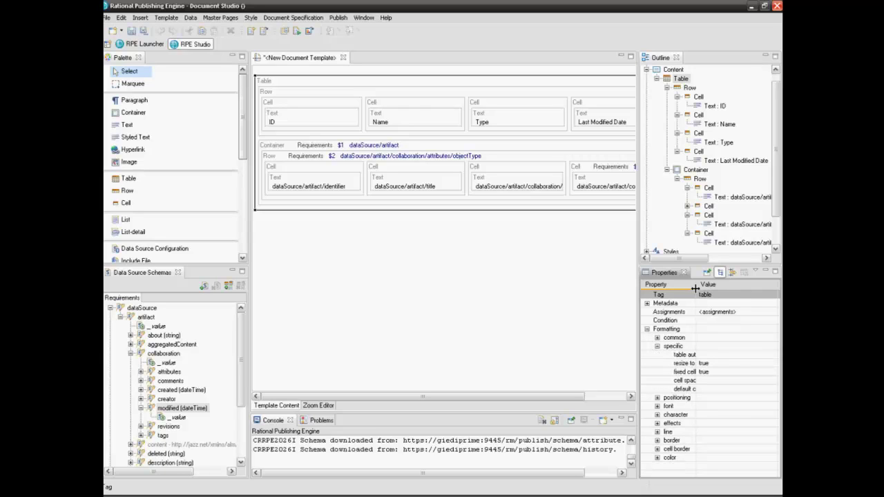
left_click_drag(696, 285, 717, 287)
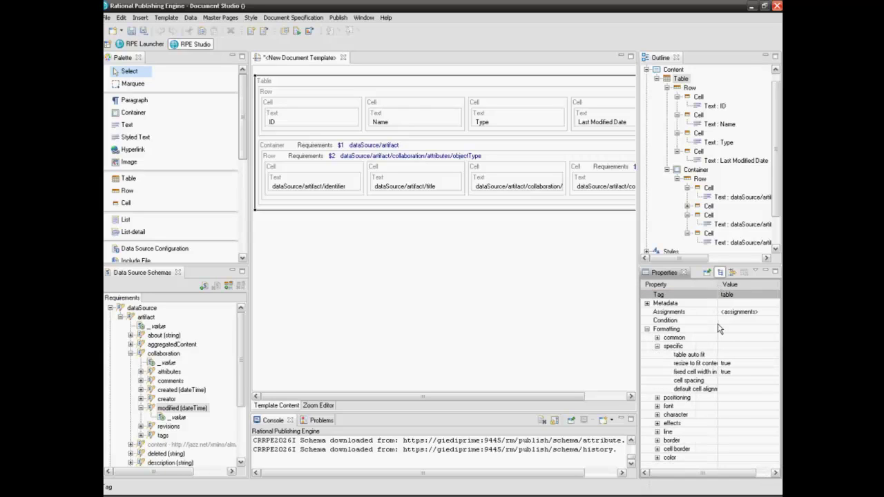
left_click(726, 355)
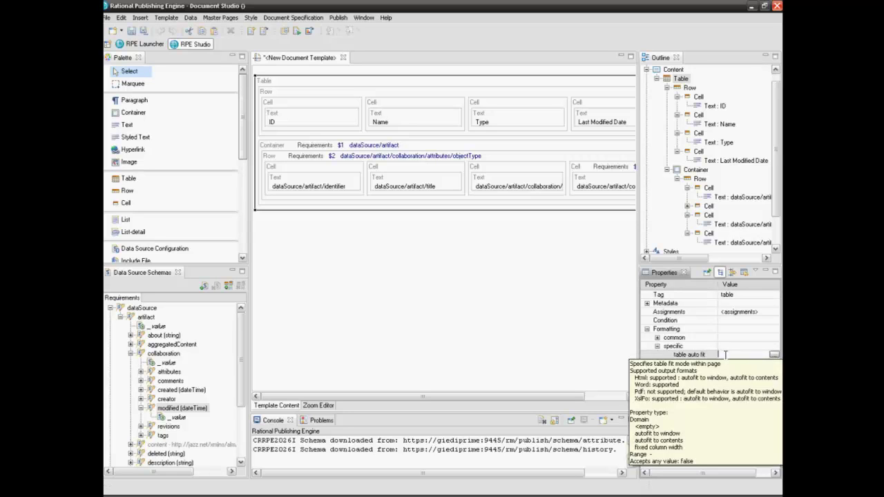
left_click(774, 355)
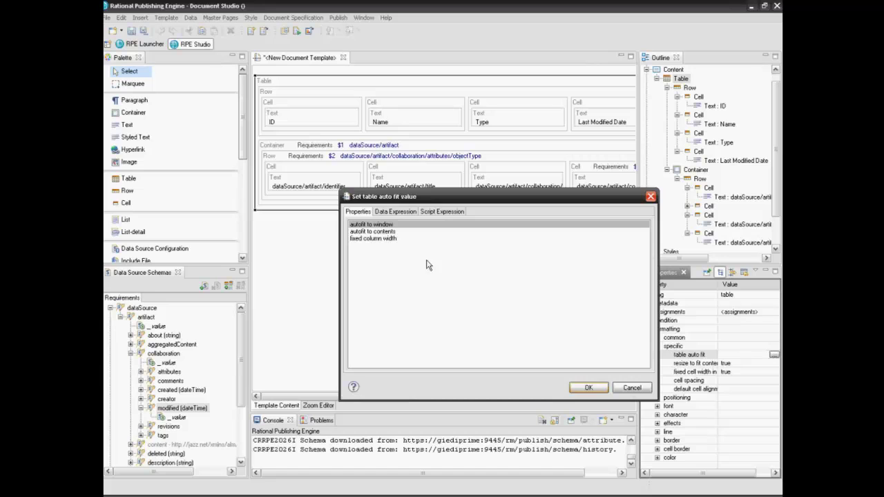
left_click(582, 389)
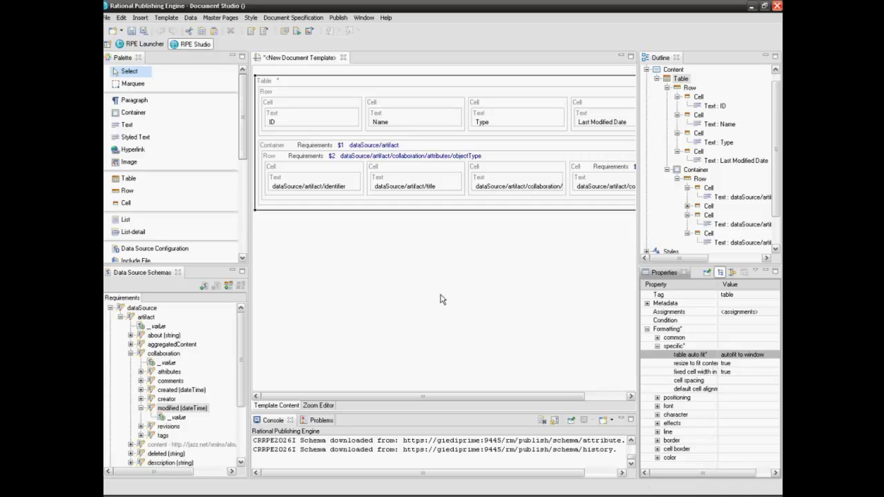
Step: Set the header row's 'row repeat at page beginning' property to true
left_click(297, 97)
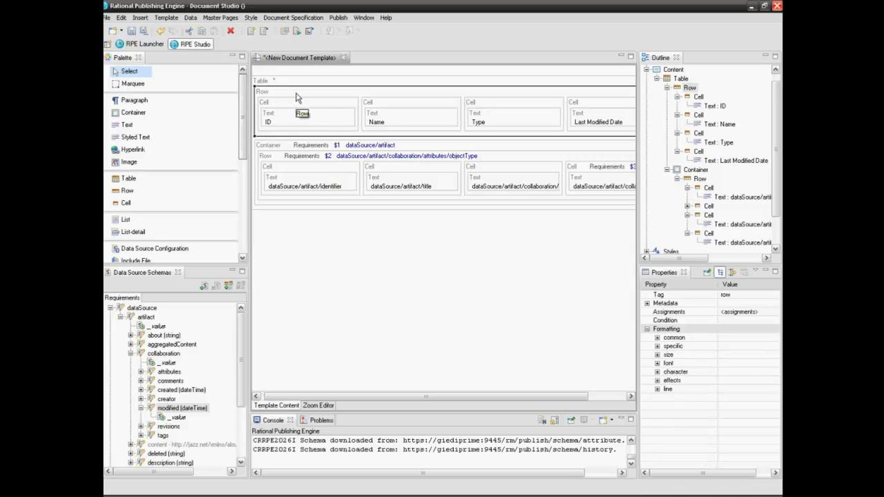
left_click(658, 346)
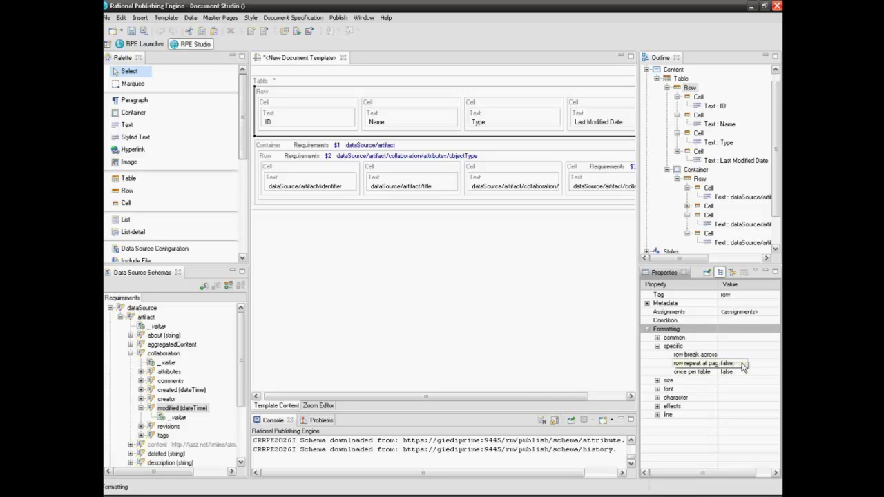
left_click(740, 364)
left_click(773, 364)
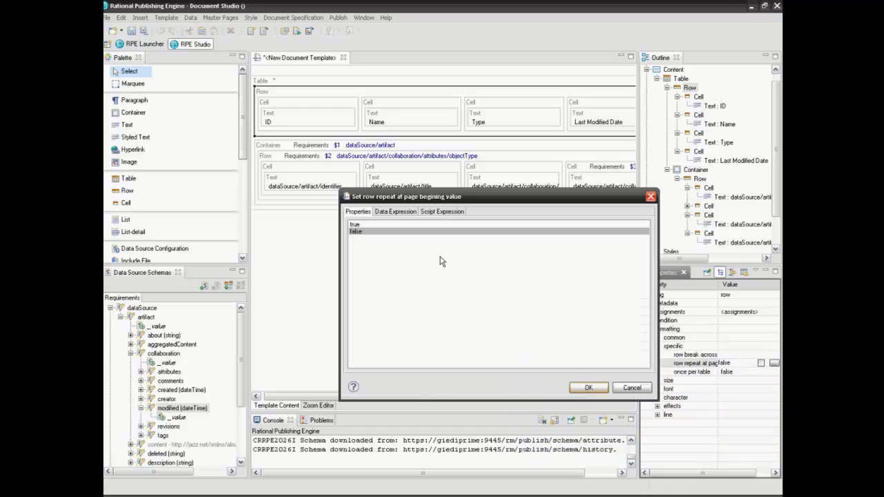
left_click(388, 225)
left_click(588, 388)
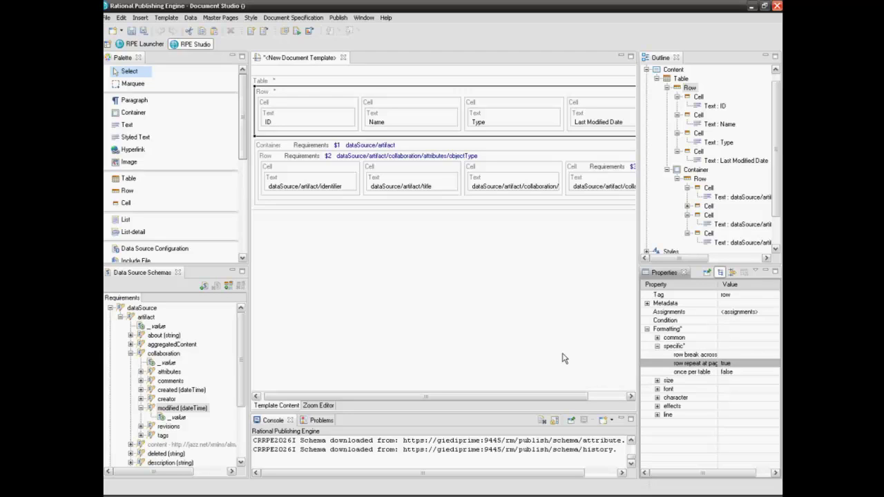
Step: Set the data row's identifier cell width to 30
left_click(283, 171)
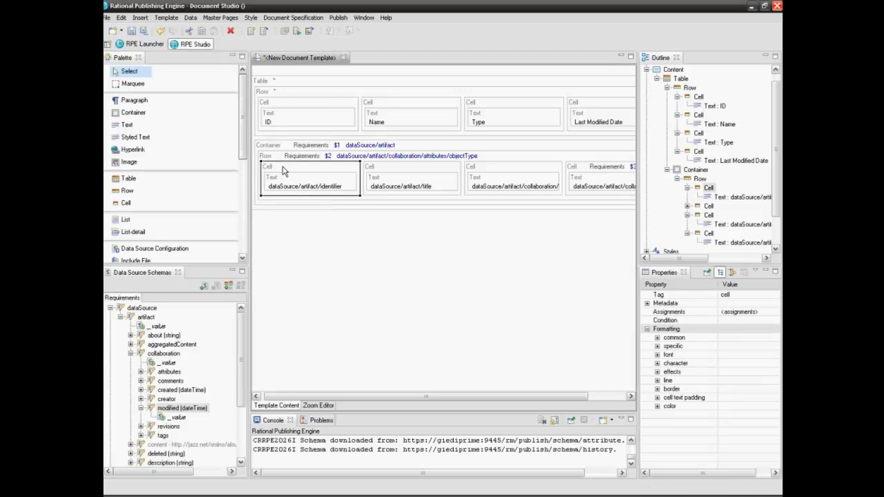
left_click(657, 347)
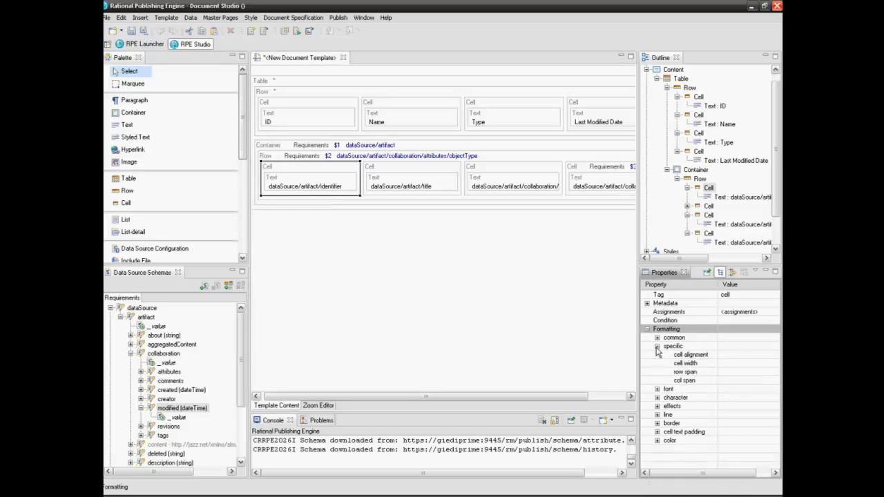
left_click(725, 363)
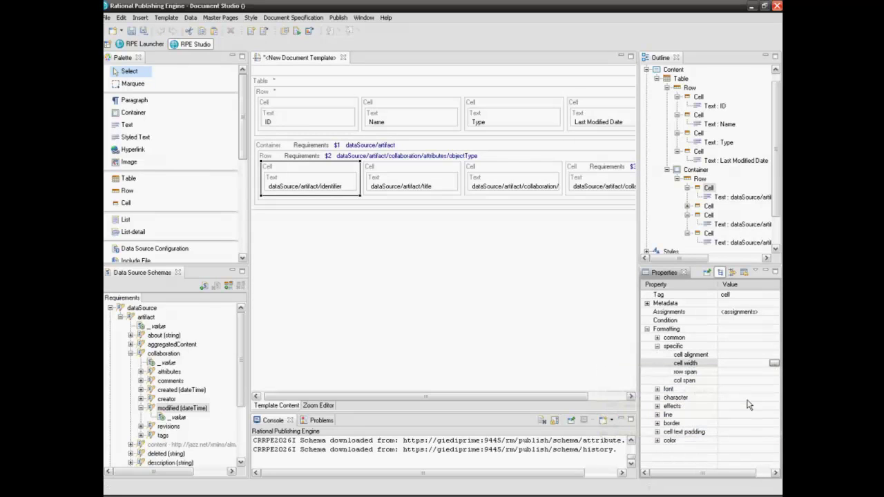
type("30")
key("Return")
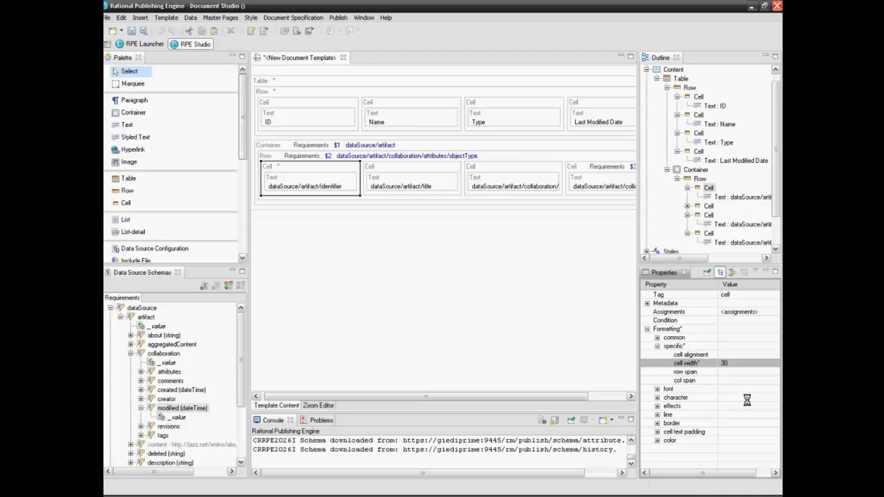
Step: Center-align the identifier and title cells of the data row
left_click(736, 355)
left_click(774, 355)
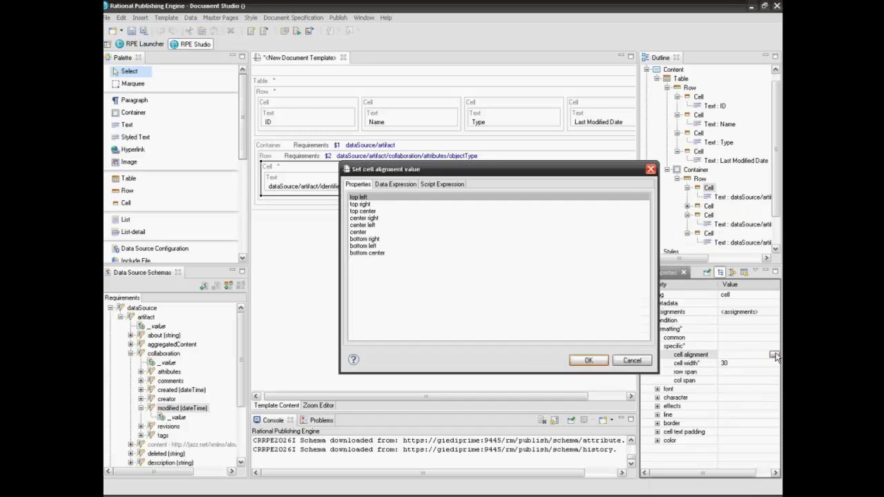
left_click(354, 233)
left_click(588, 360)
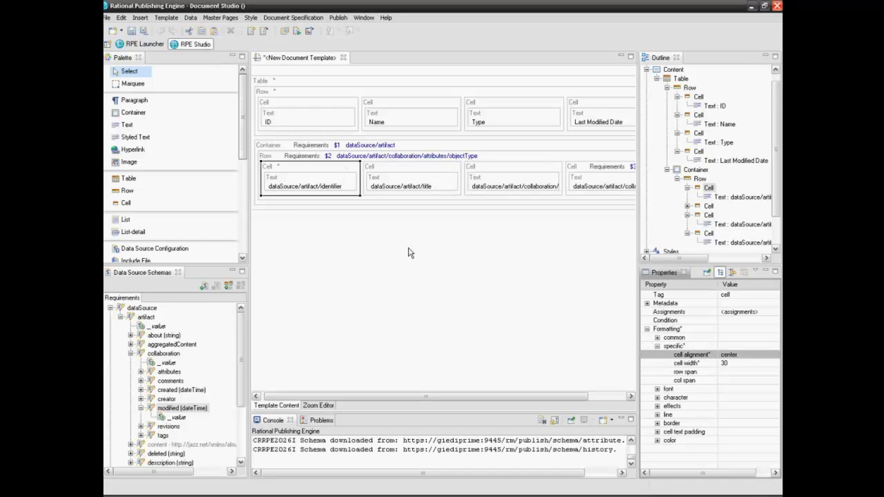
left_click(404, 178)
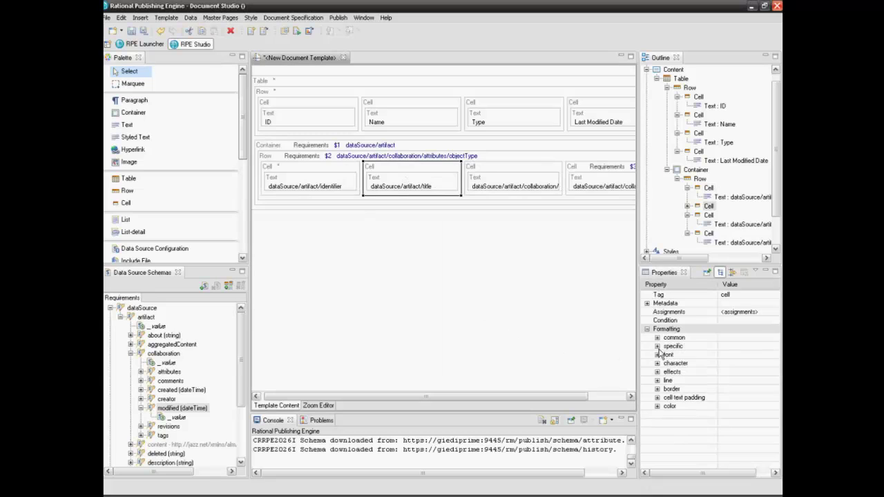
left_click(735, 355)
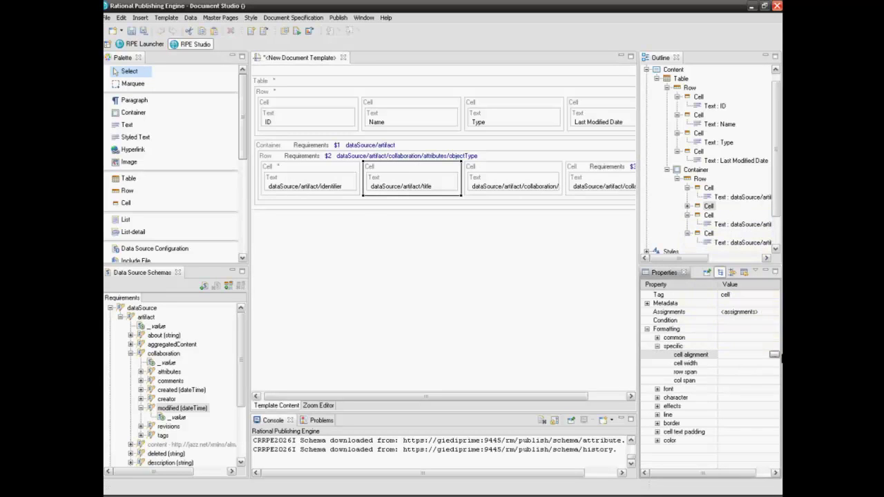
left_click(774, 355)
left_click(360, 232)
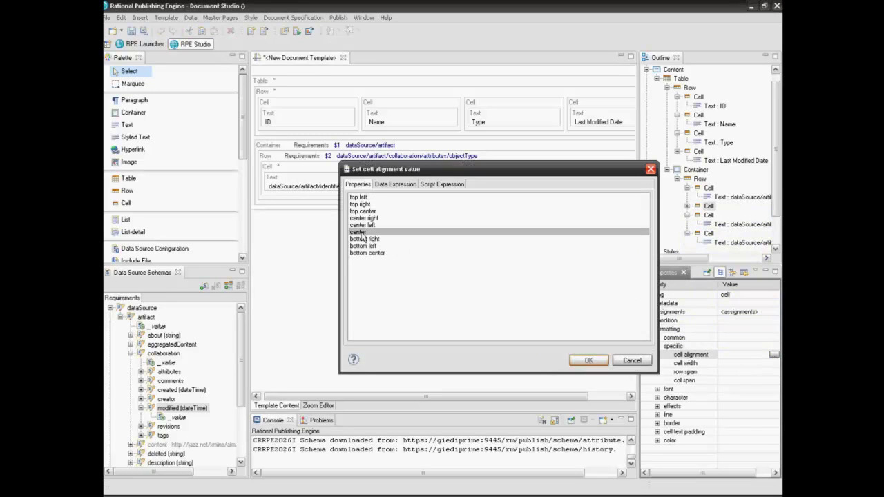
left_click(592, 361)
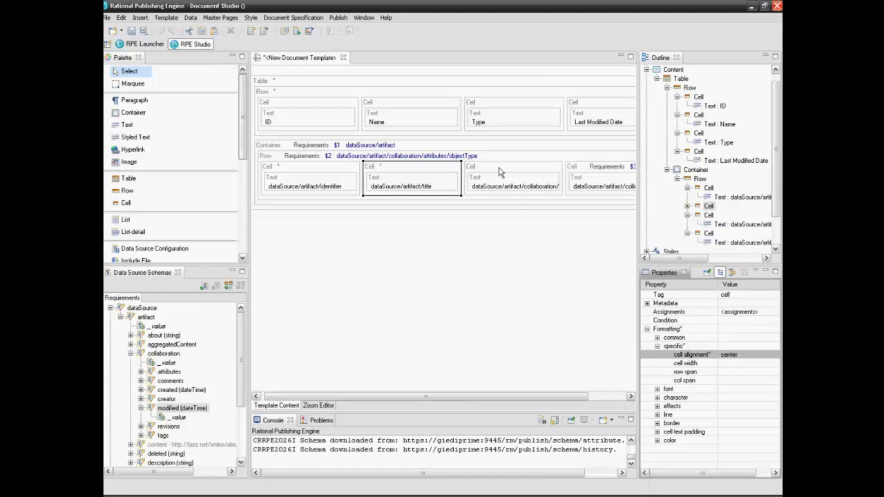
Step: Center-align the third (collaboration) and fourth (modified date) cells of the data row
left_click(500, 170)
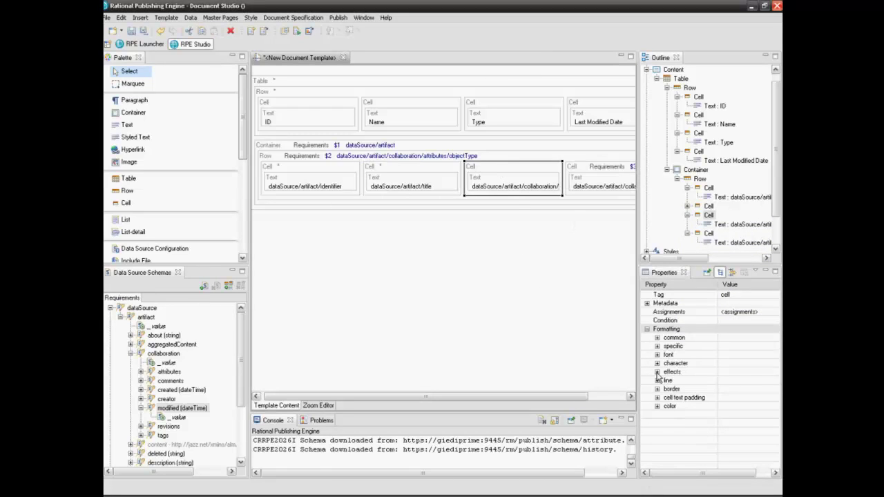
left_click(656, 346)
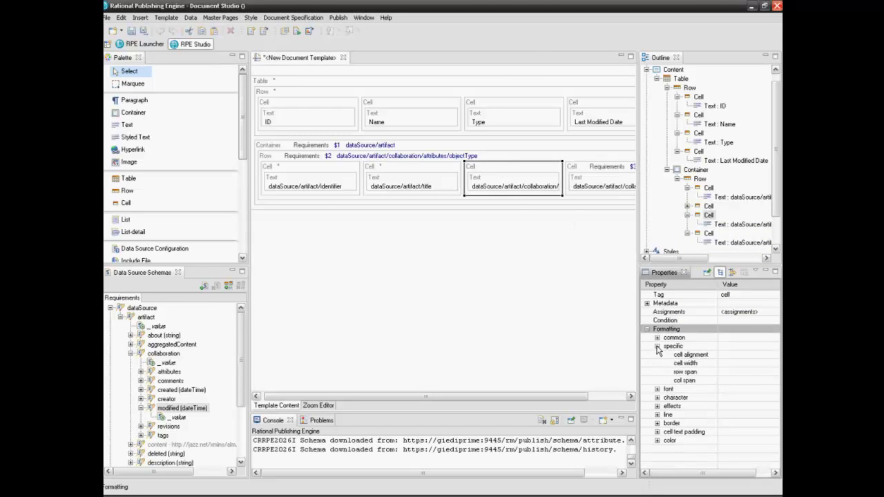
left_click(732, 354)
left_click(774, 355)
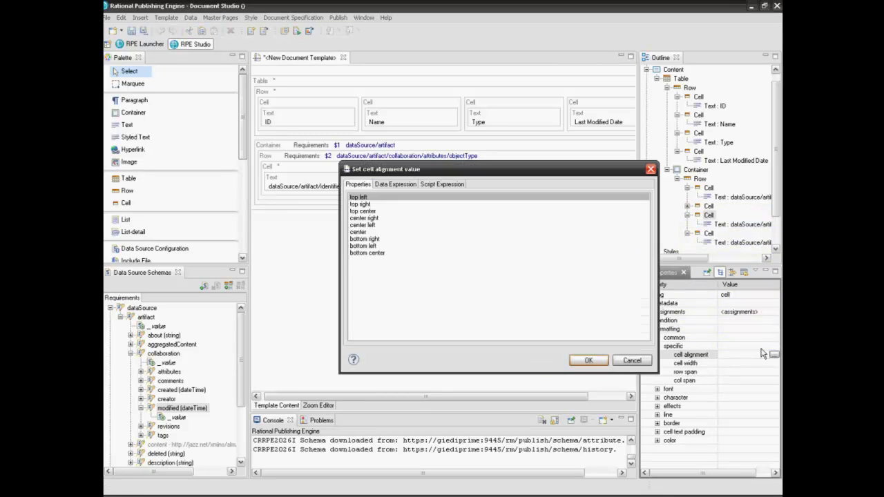
left_click(356, 233)
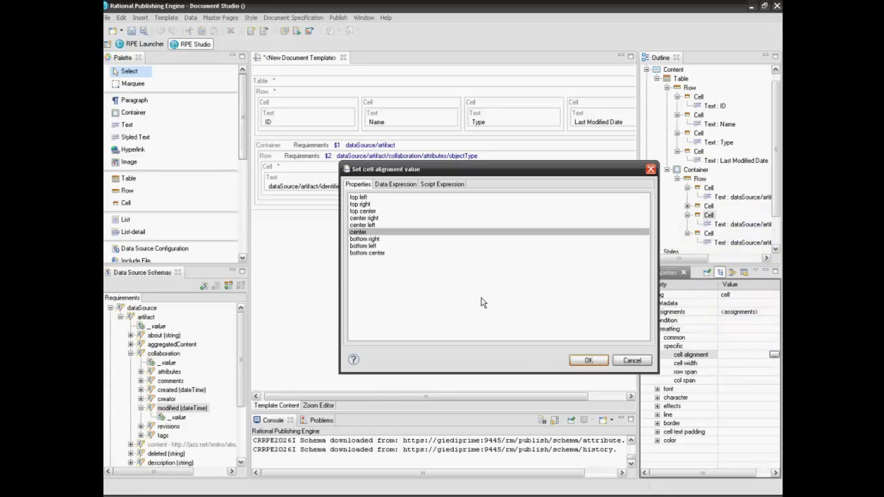
left_click(576, 360)
left_click(581, 174)
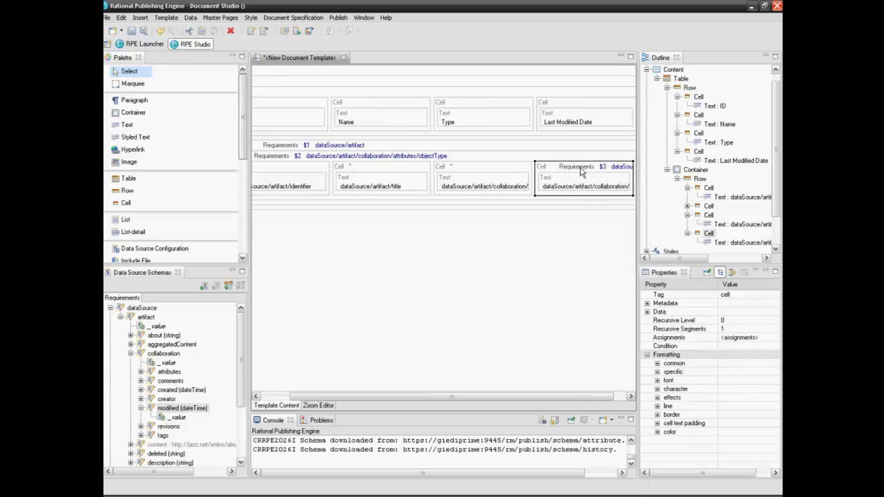
left_click(657, 372)
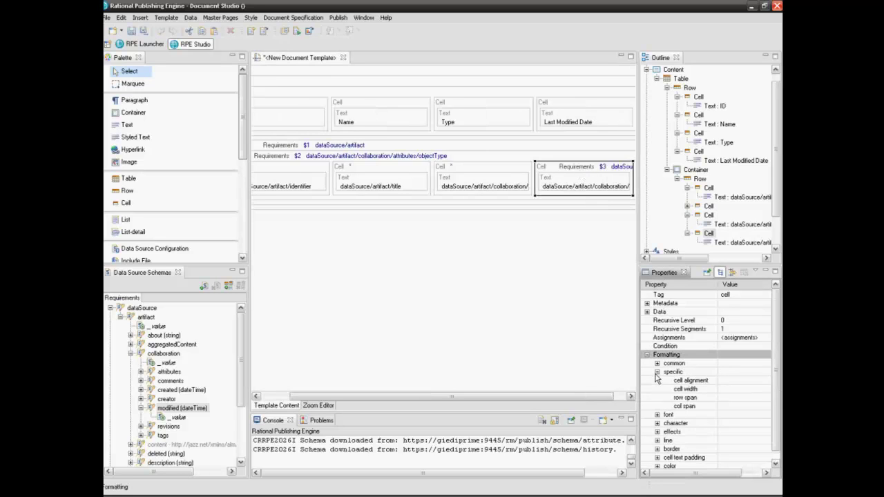
left_click(749, 380)
left_click(764, 380)
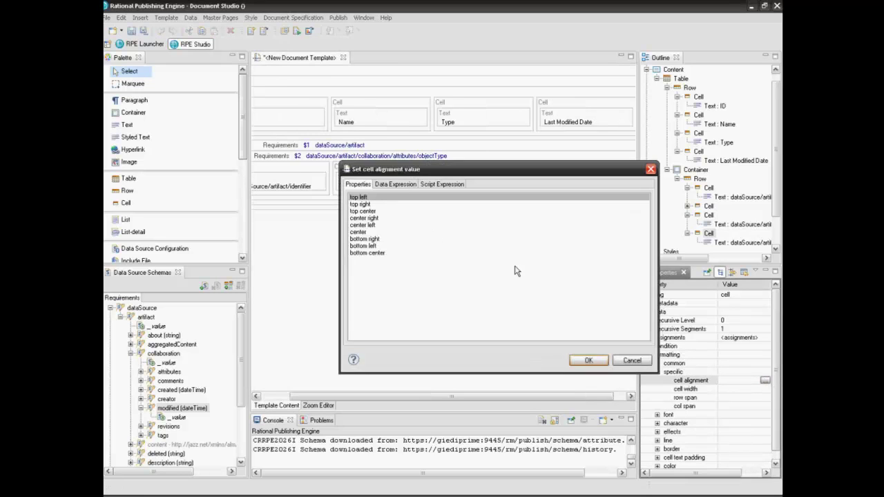
left_click(360, 233)
left_click(588, 360)
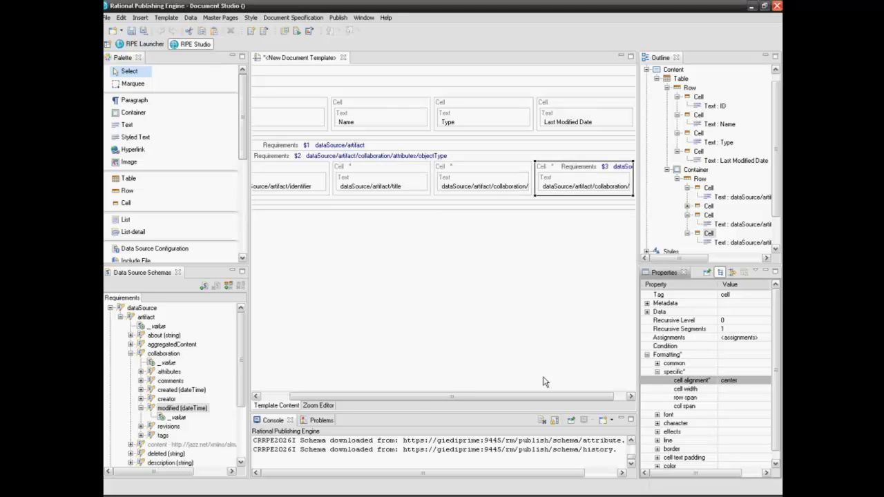
left_click_drag(411, 398, 336, 401)
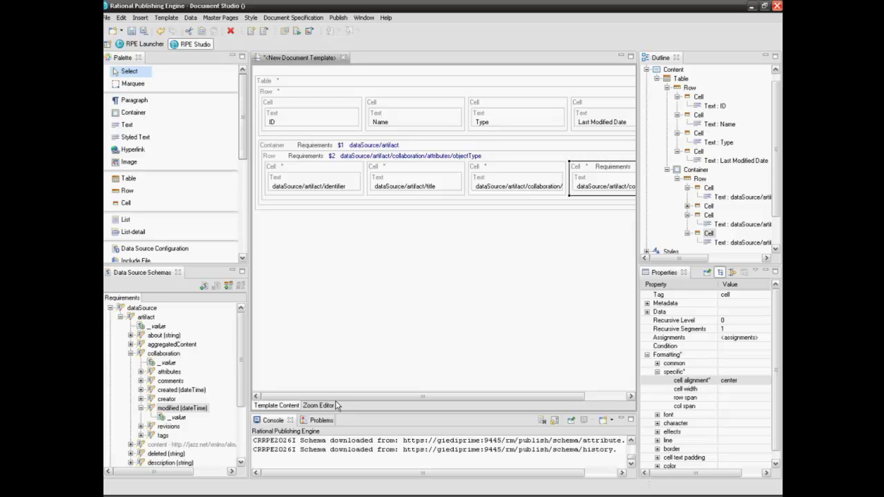
Step: Apply the HeaderCell style to the ID and Name header cells
left_click(301, 104)
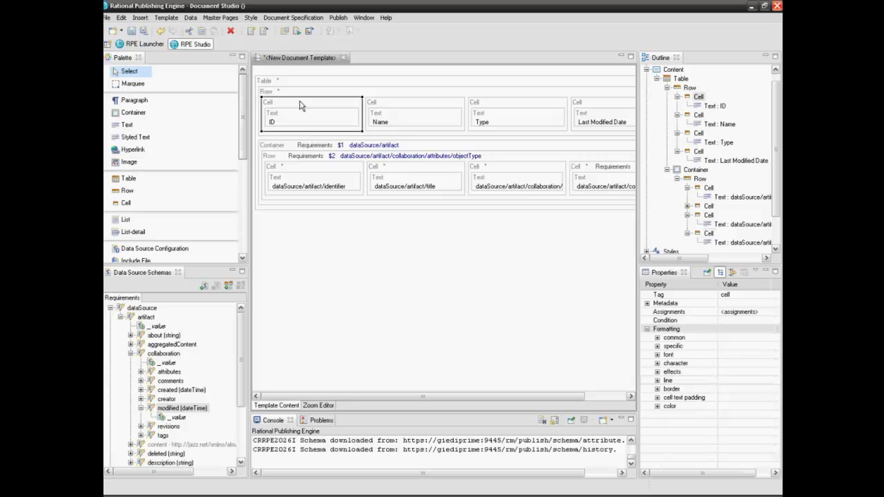
right_click(300, 105)
mouse_move(324, 141)
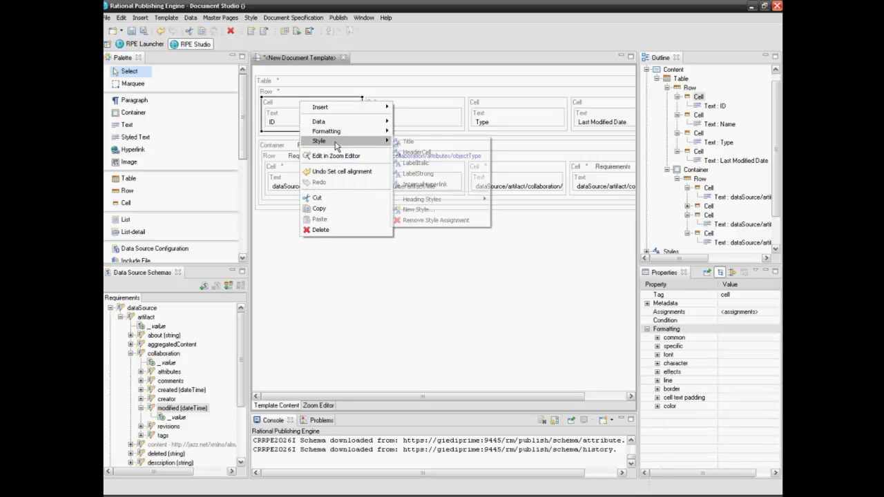
left_click(412, 153)
left_click(399, 108)
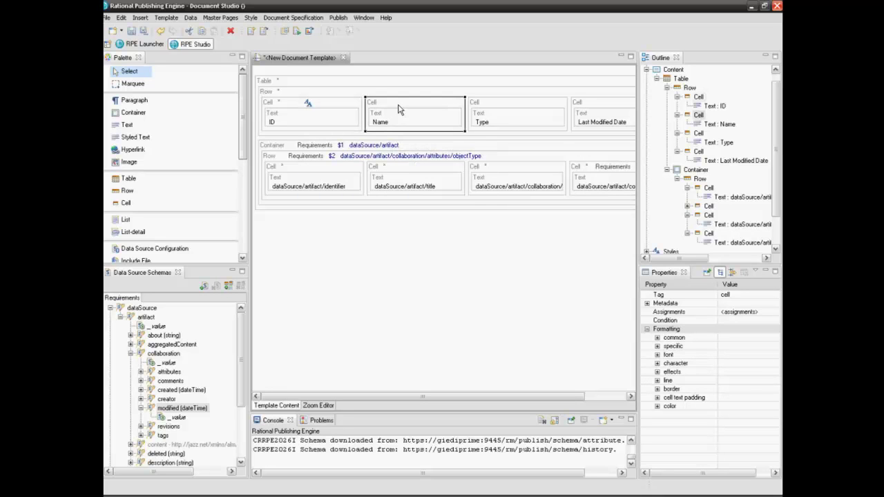
right_click(398, 108)
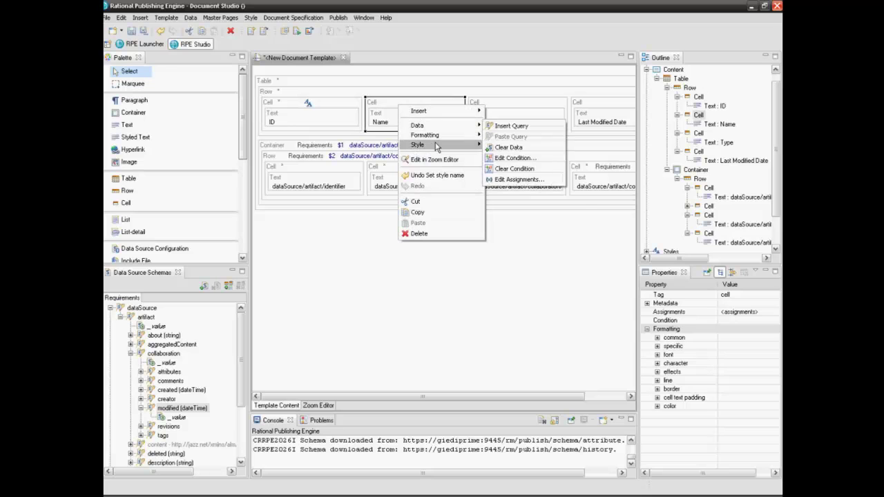
mouse_move(436, 145)
left_click(508, 156)
Step: Apply HeaderCell to the Type cell and bring up Last Modified Date's context menu
left_click(493, 108)
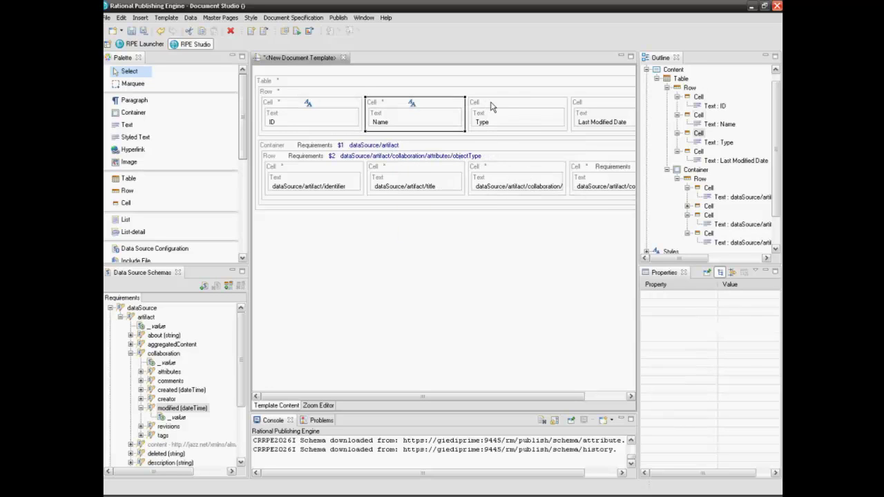
right_click(493, 106)
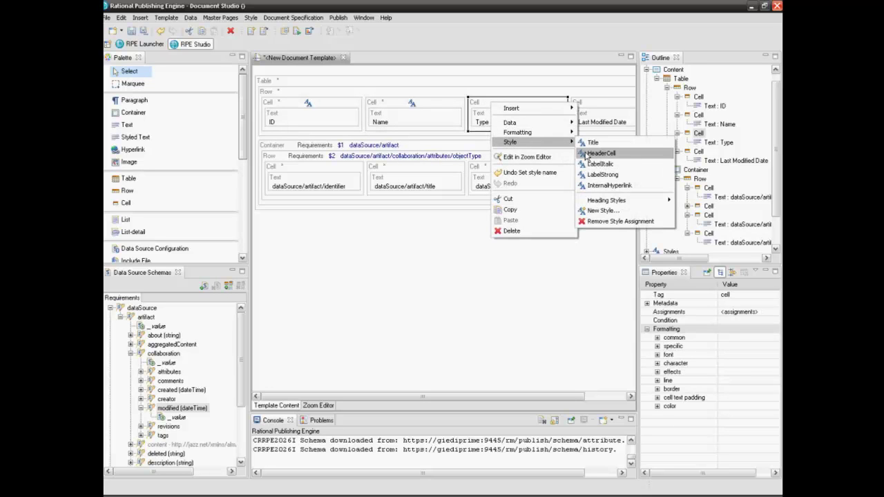
left_click(599, 153)
left_click(587, 104)
right_click(588, 103)
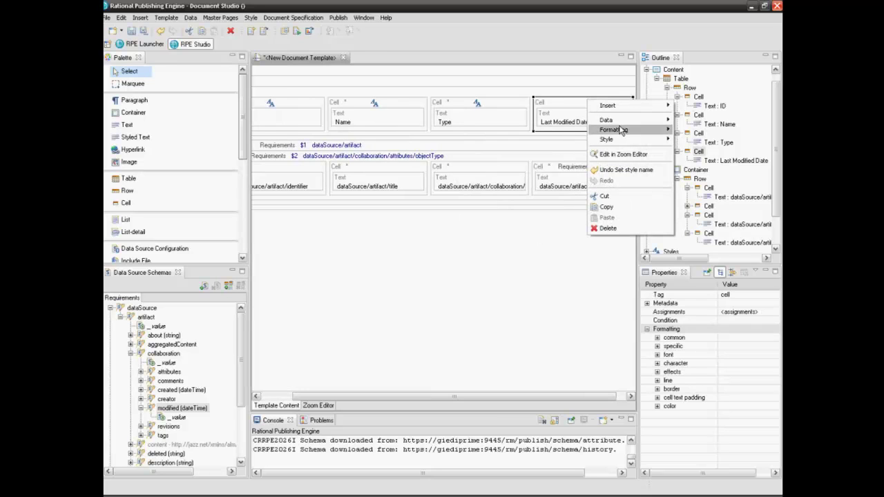
Step: Apply the HeaderCell style to the Last Modified Date header cell
mouse_move(620, 141)
left_click(694, 151)
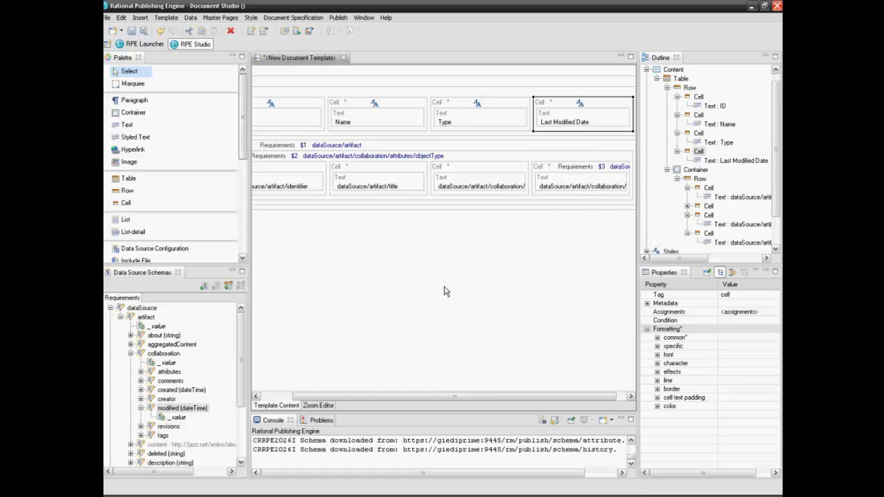
left_click_drag(316, 402, 275, 401)
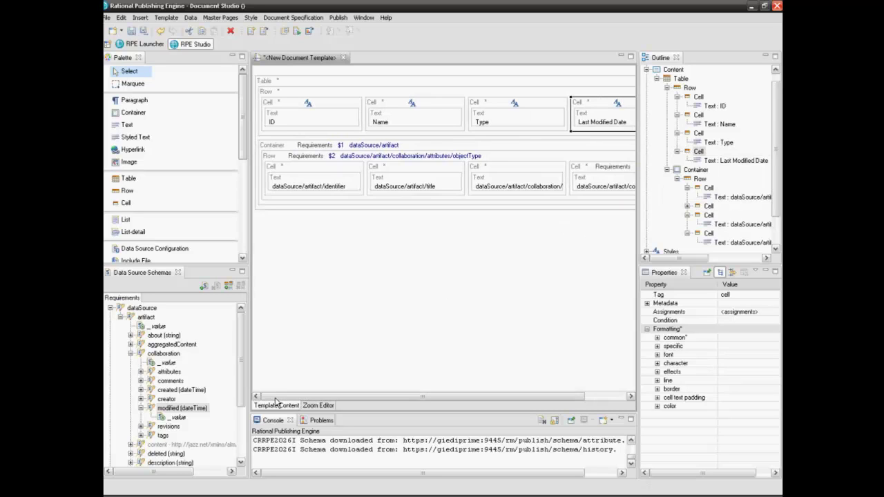
Step: Copy the ADD8E6 cell background colour from the ID header cell
left_click(301, 109)
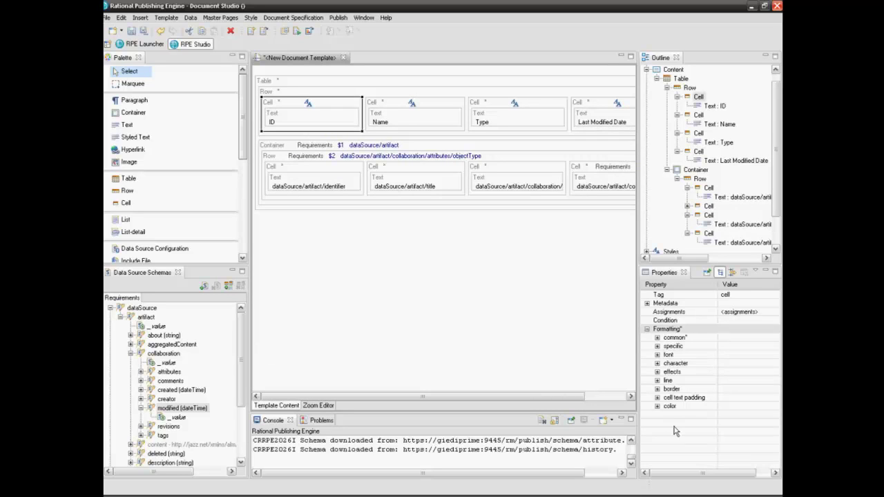
left_click(658, 406)
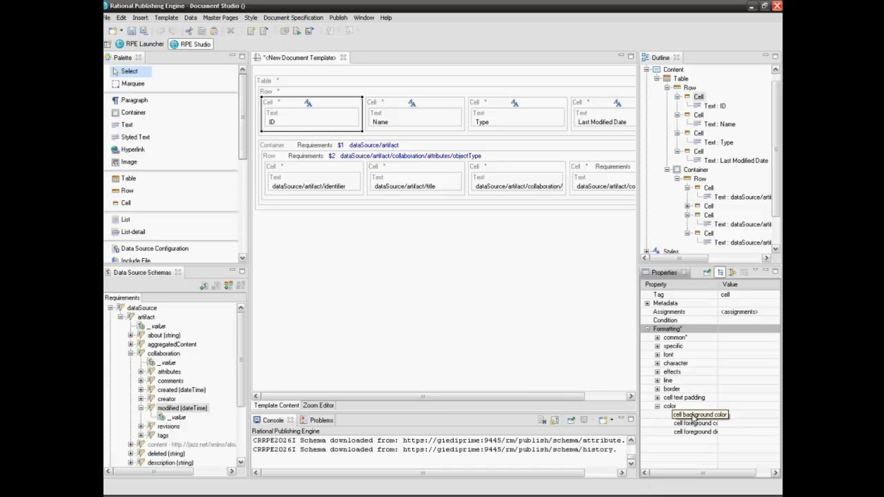
left_click(724, 415)
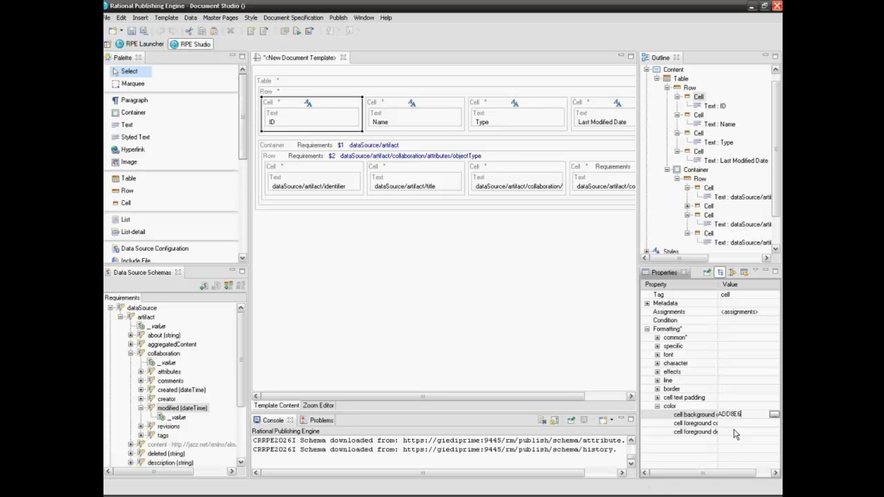
left_click_drag(743, 414, 716, 415)
right_click(723, 414)
left_click(738, 442)
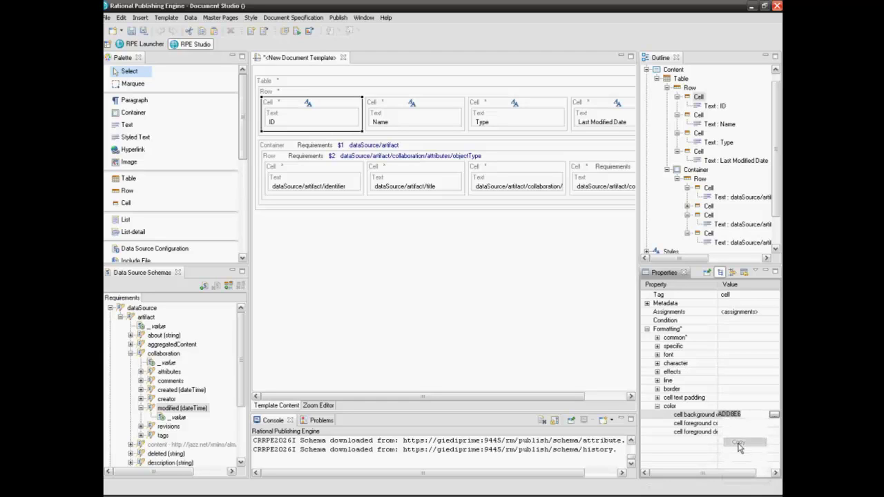
Step: Paste ADD8E6 as the cell background of the Name and Type header cells
left_click(404, 114)
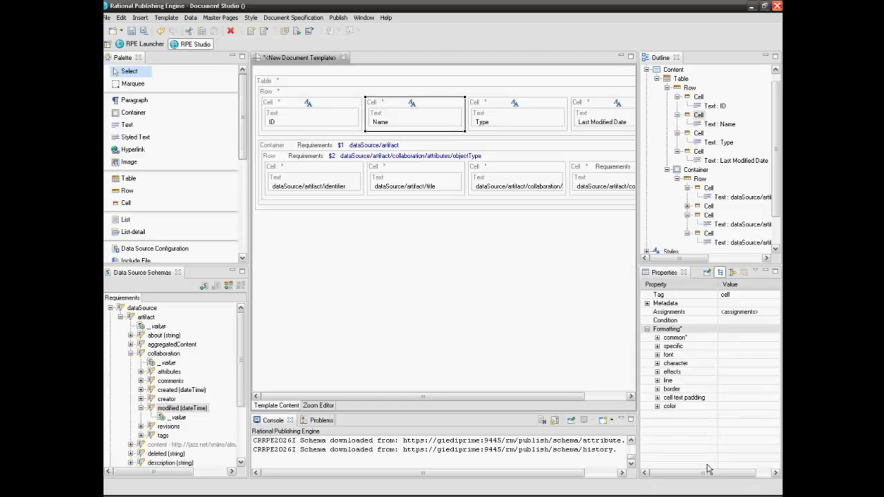
left_click(657, 406)
left_click(732, 415)
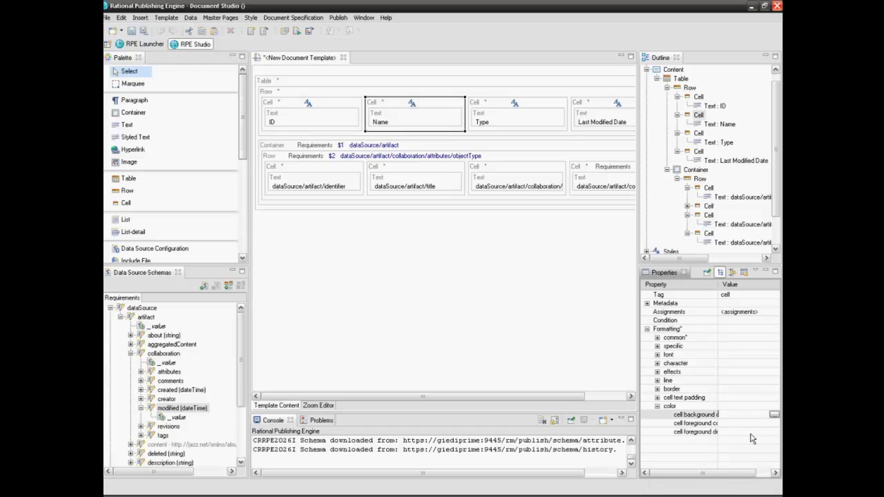
key("ctrl+v")
key("Return")
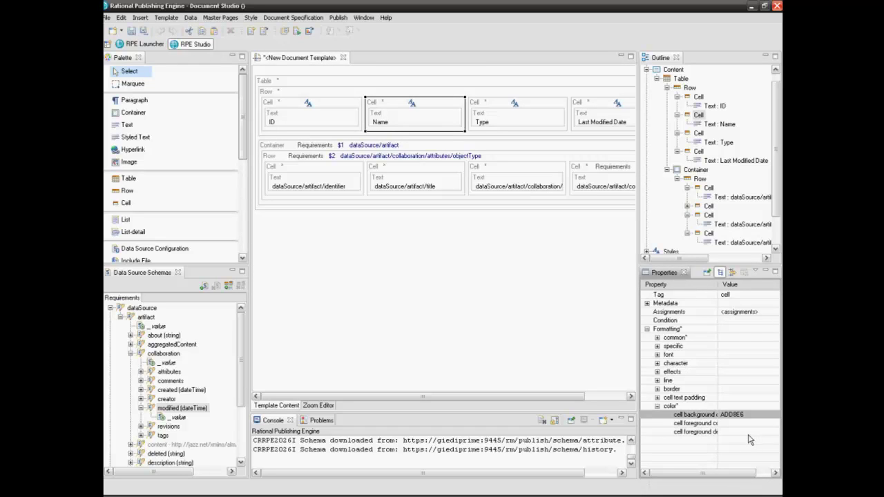
left_click(544, 111)
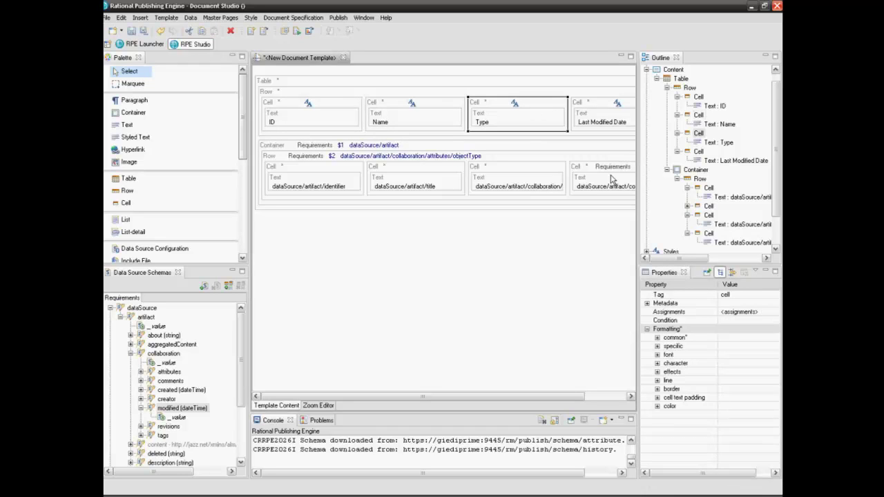
left_click(657, 406)
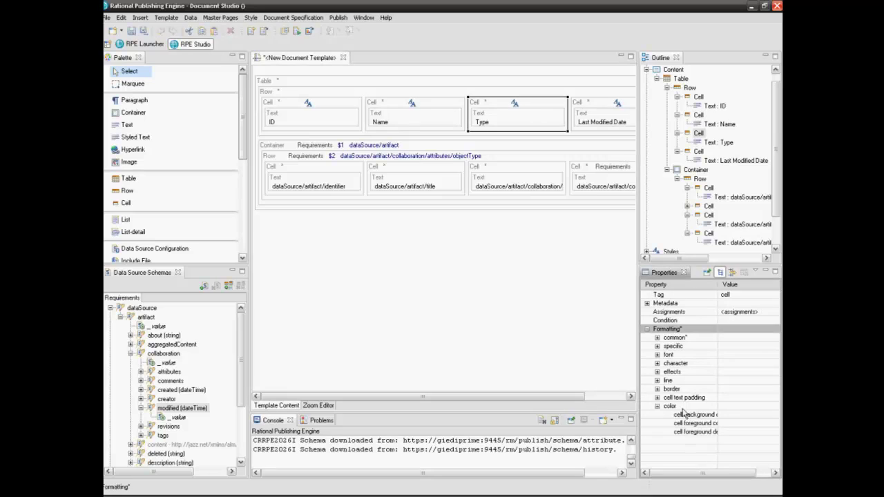
left_click(748, 415)
key("ctrl+v")
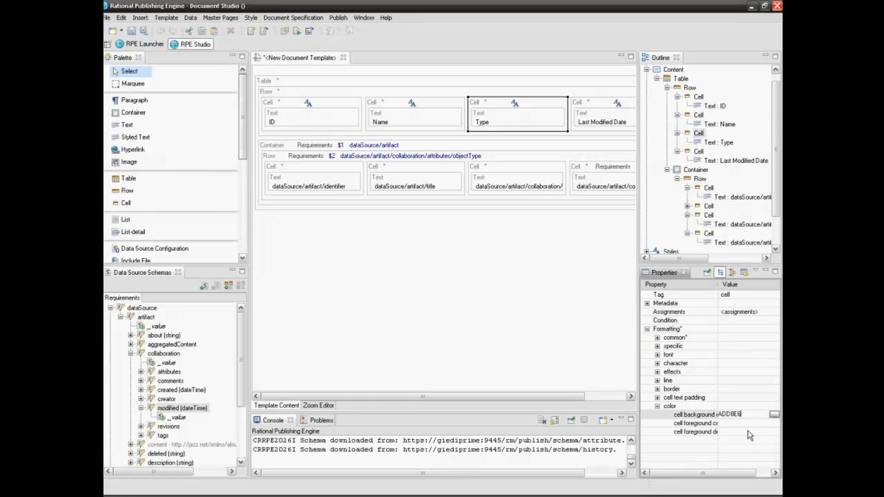
key("Return")
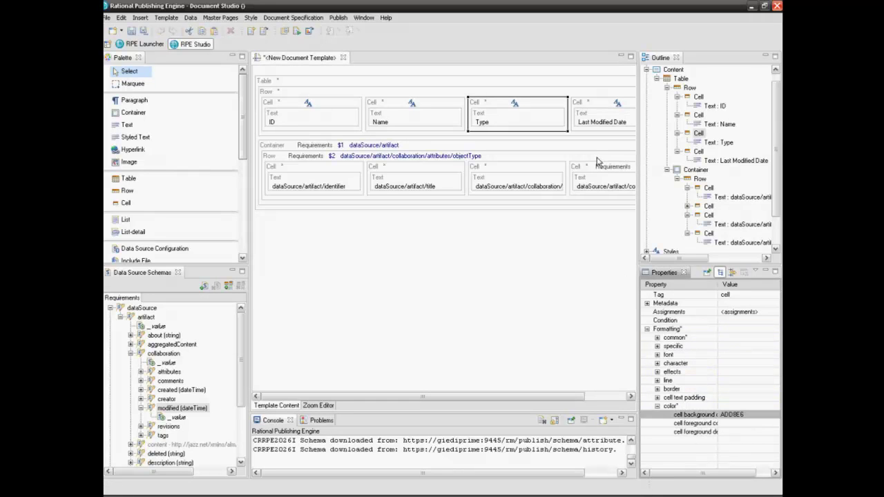
Step: Paste ADD8E6 as the Last Modified Date cell background
left_click(604, 105)
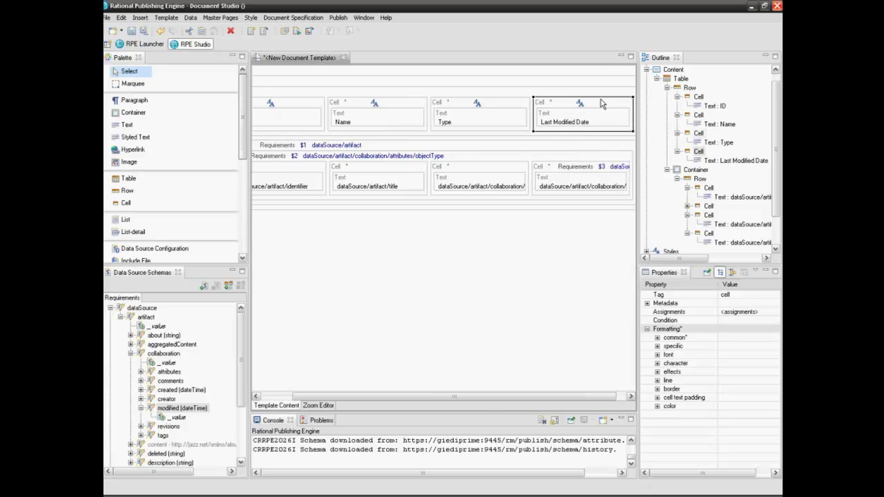
left_click(657, 407)
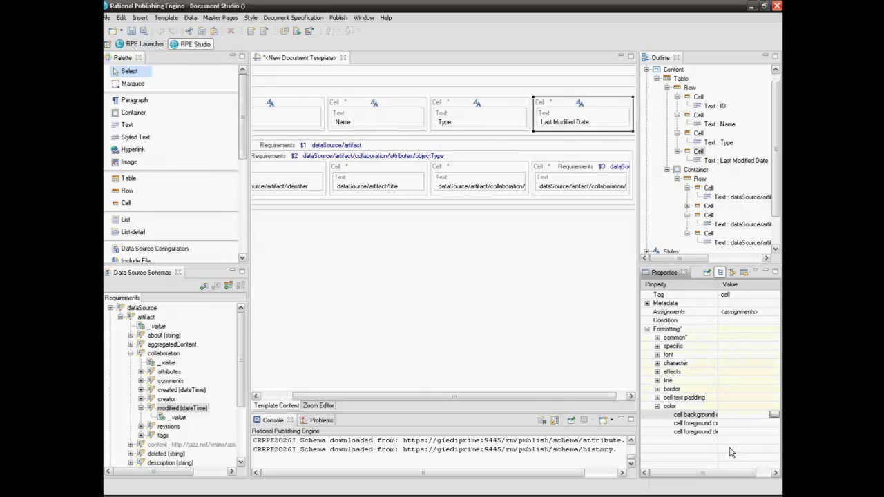
key("ctrl+v")
key("Return")
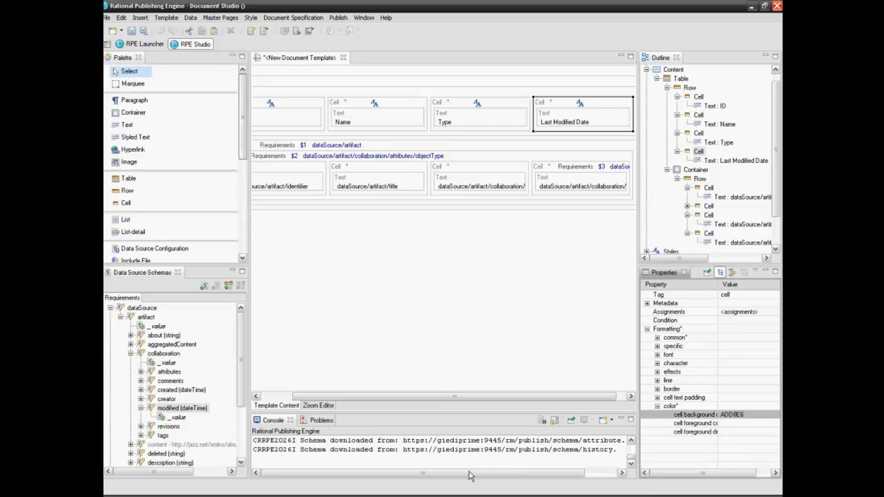
left_click(414, 482)
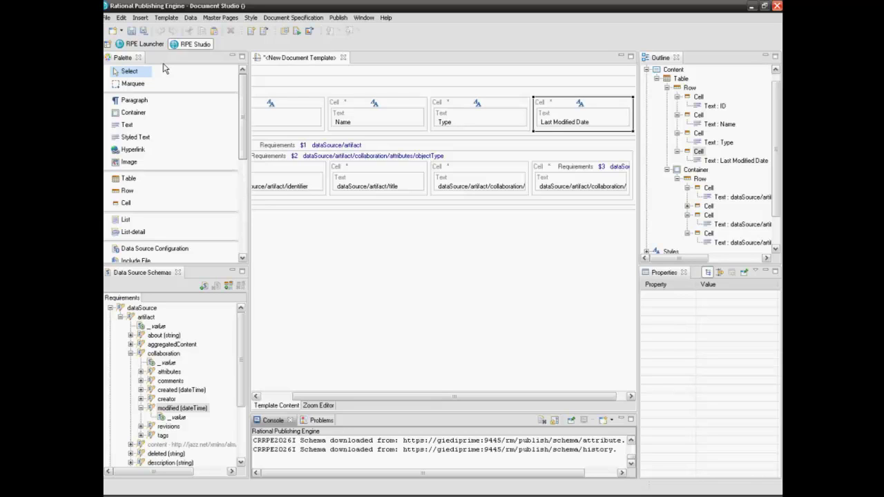
Step: Save the template under the file name demo, creating demo.dta
left_click(132, 31)
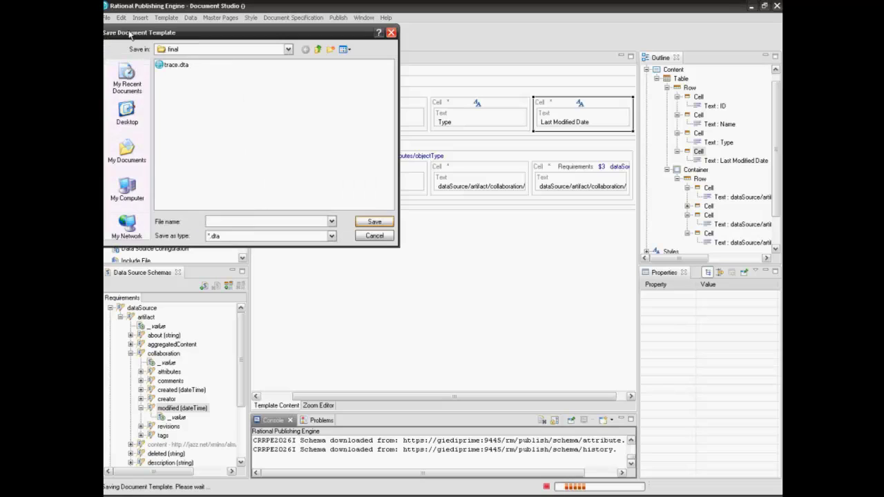
type("demo")
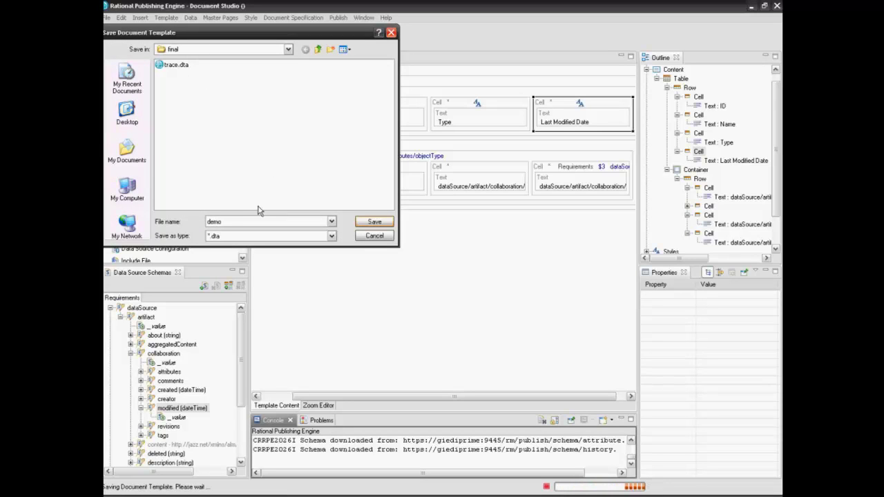
left_click(368, 224)
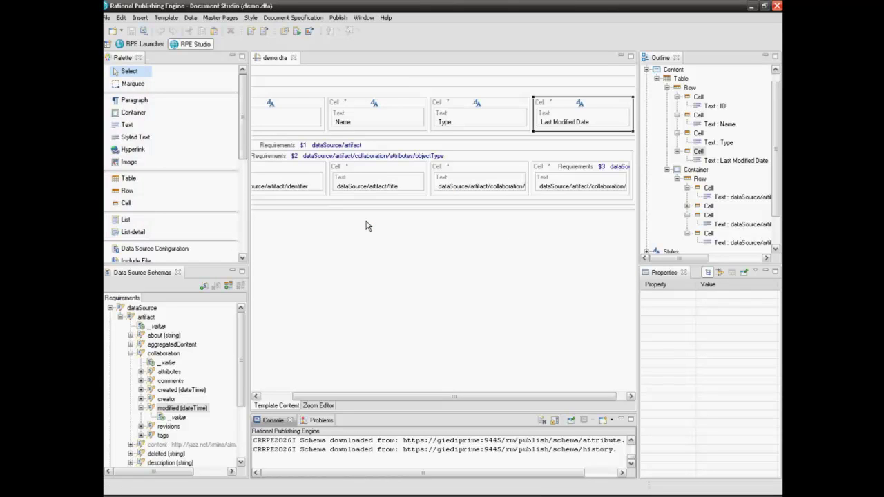
Step: Open the Configure REST Data Source settings for the Requirements data source
left_click(129, 45)
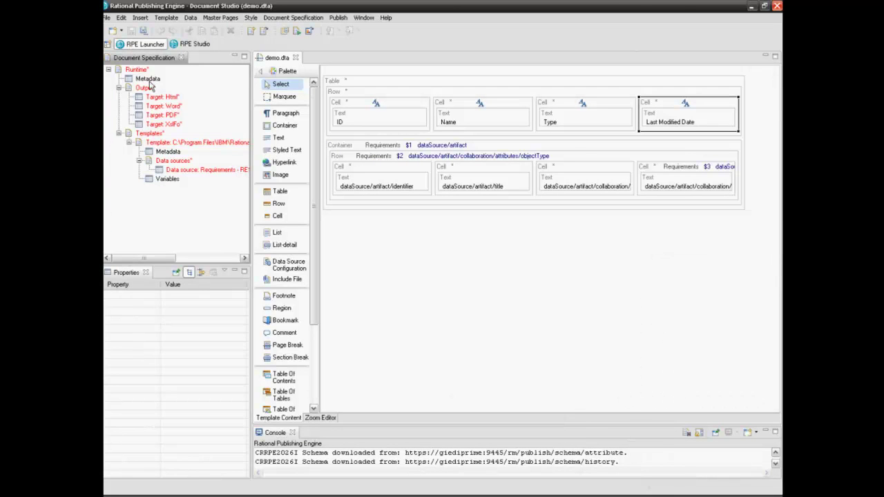
left_click(218, 173)
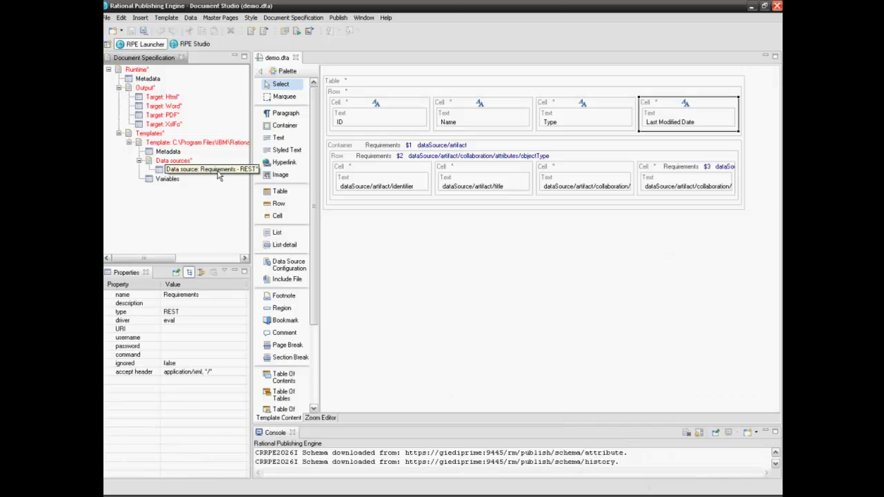
right_click(217, 173)
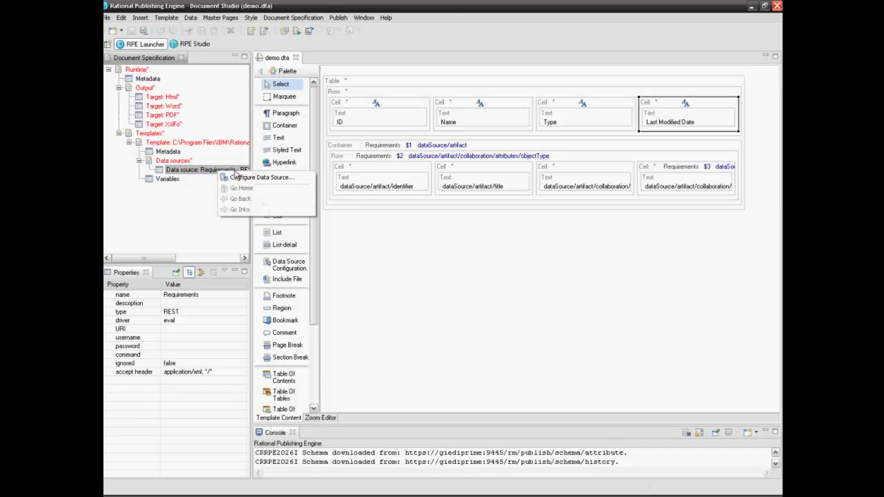
left_click(235, 178)
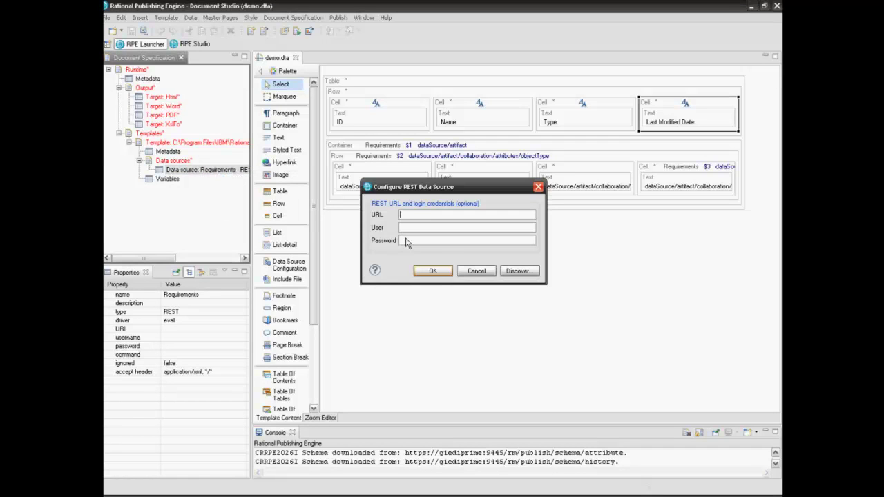
type("ADD8E8")
key("BackSpace")
key("BackSpace")
key("BackSpace")
key("BackSpace")
key("BackSpace")
key("BackSpace")
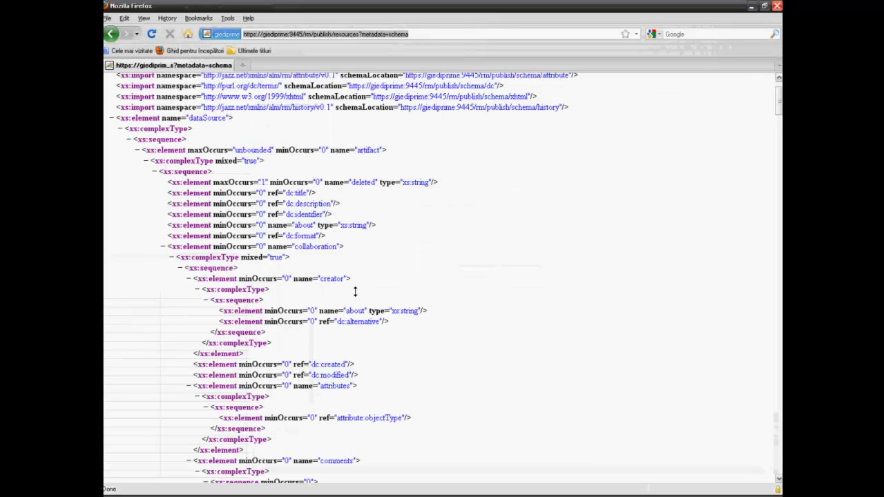
Step: Copy the publish/resources URL from the browser address bar
left_click(360, 34)
left_click_drag(360, 34, 243, 34)
right_click(265, 35)
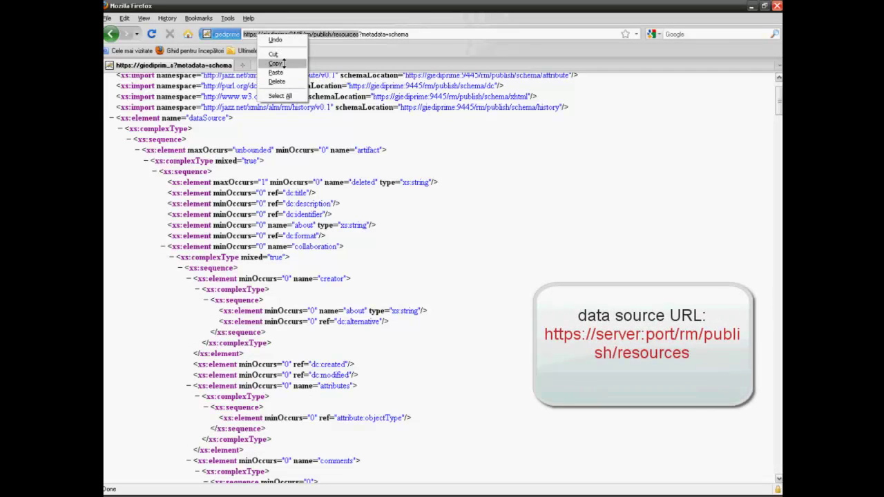
left_click(283, 64)
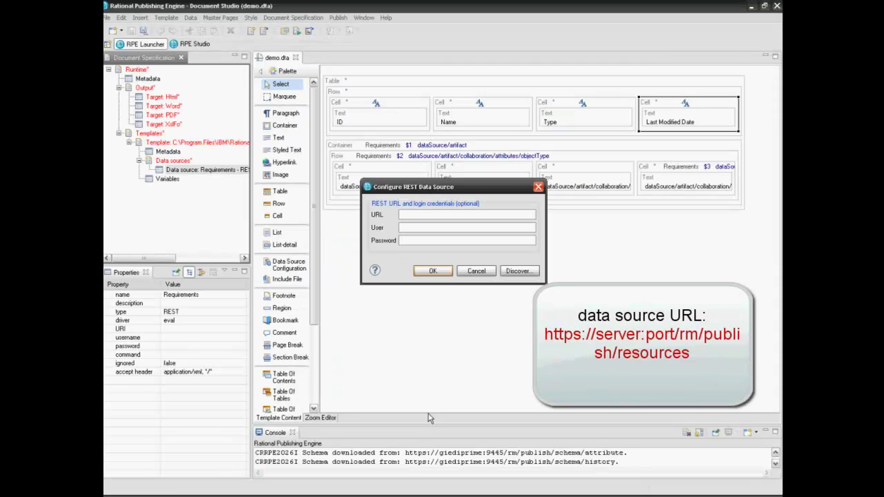
Step: Paste the resources URL, enter the login user name and password, and confirm
key("ctrl+v")
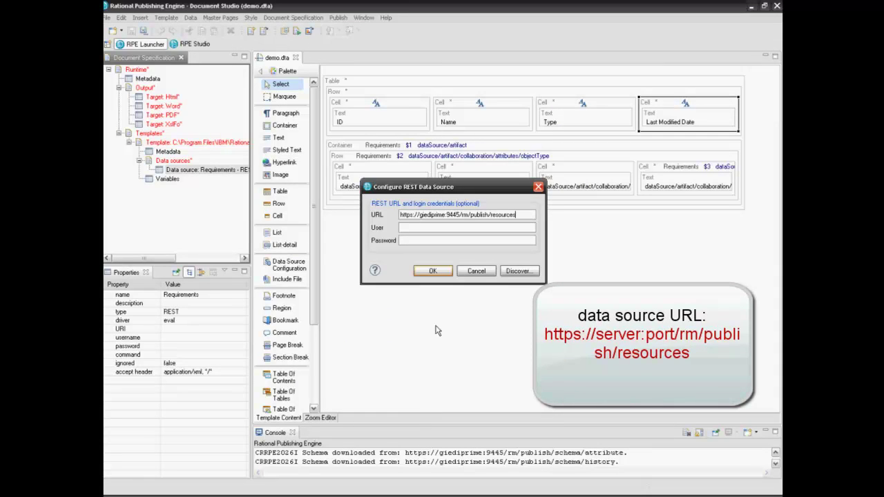
left_click(434, 227)
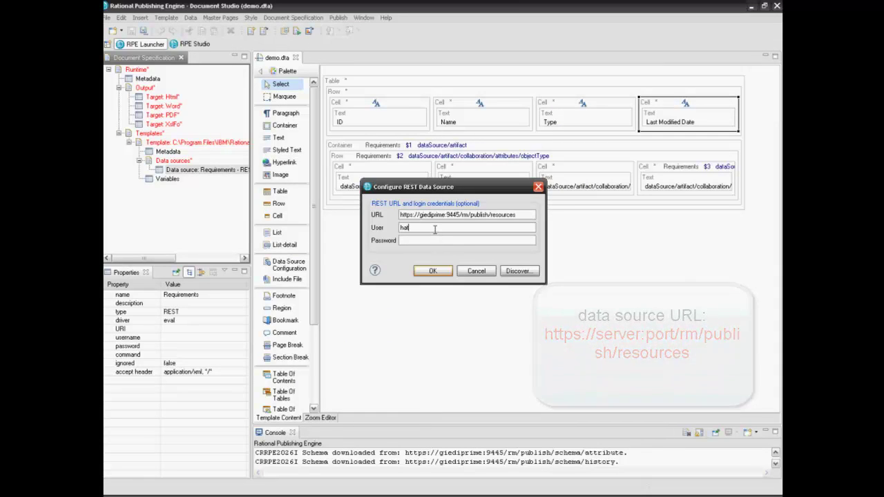
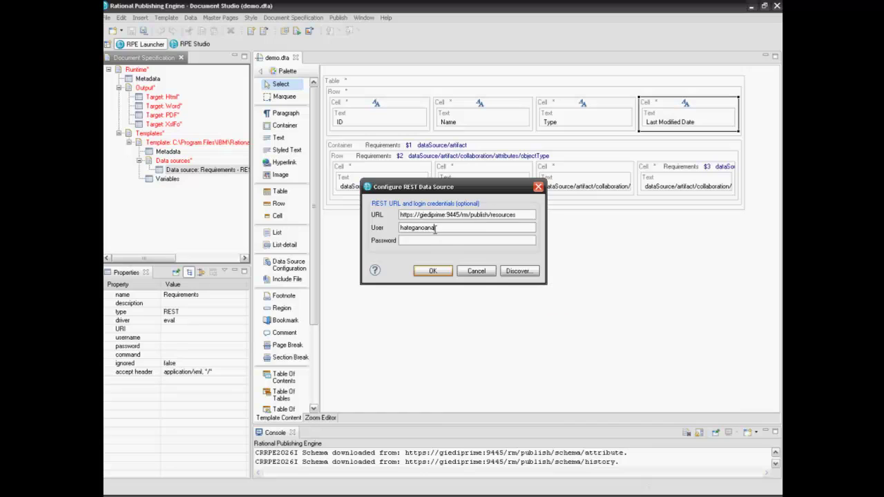
left_click(407, 241)
type("•••••••••••")
left_click(429, 272)
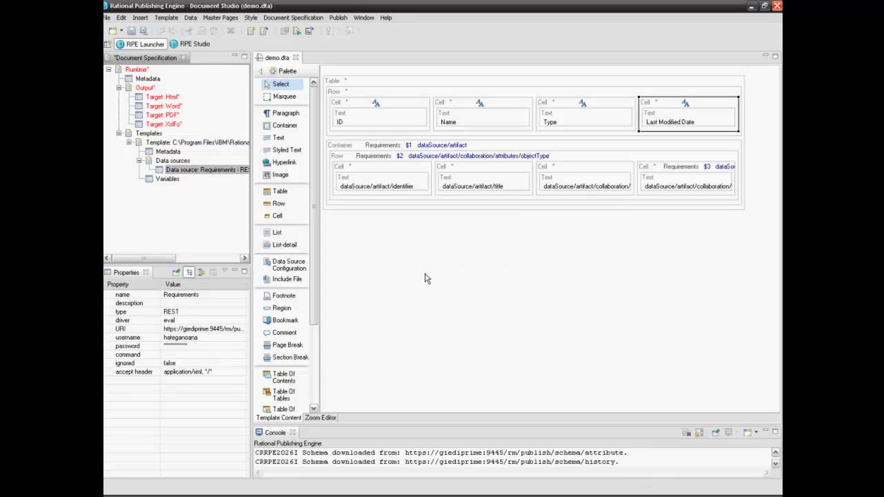
Step: Generate the current document and enlarge the Console to follow publishing progress
left_click(296, 32)
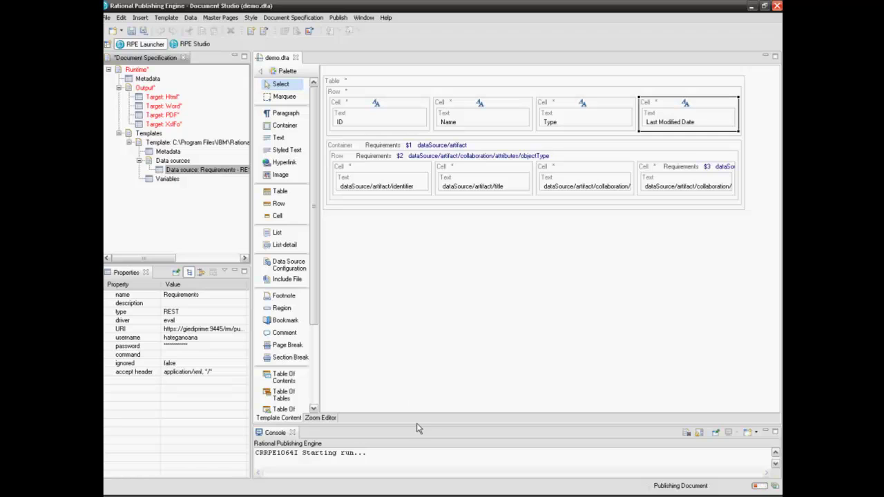
left_click_drag(415, 424, 415, 238)
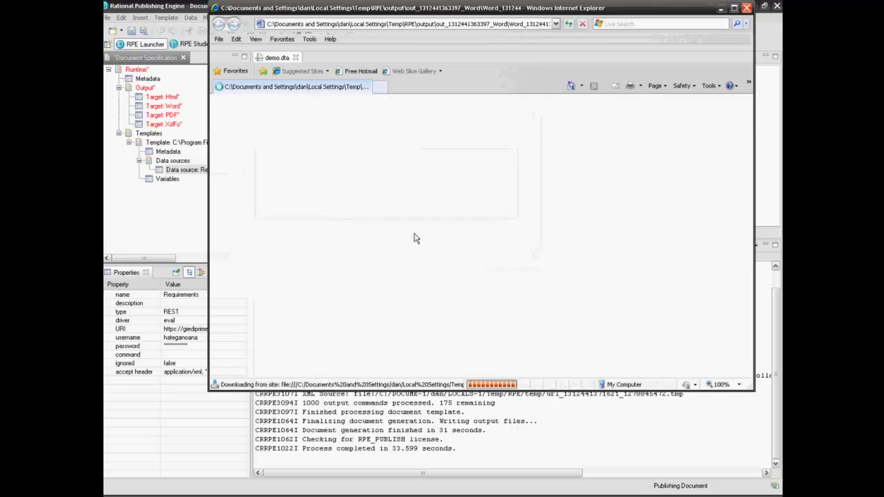
Step: Open the generated Word output maximized and scroll through its requirements table
left_click(420, 258)
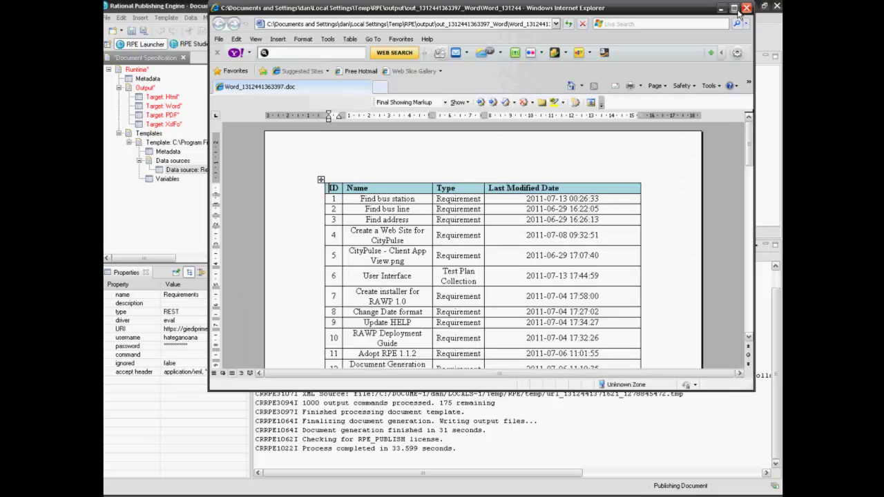
left_click(734, 8)
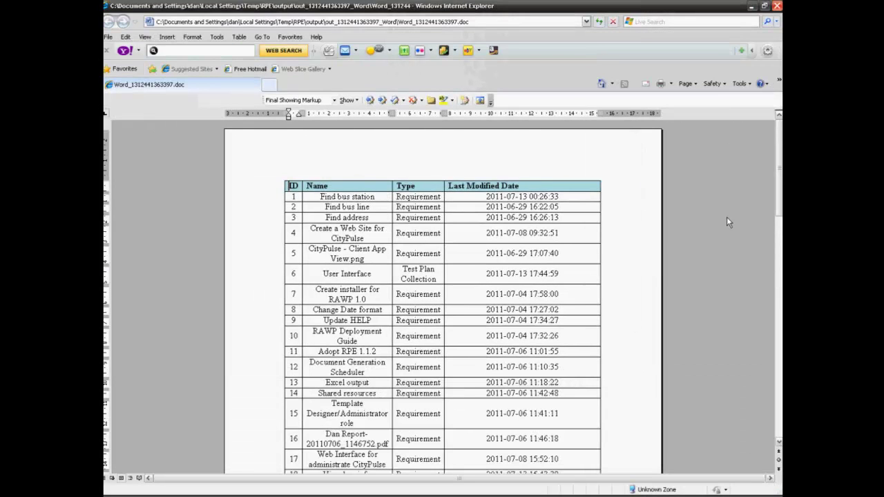
scroll(727, 217, "down", 2)
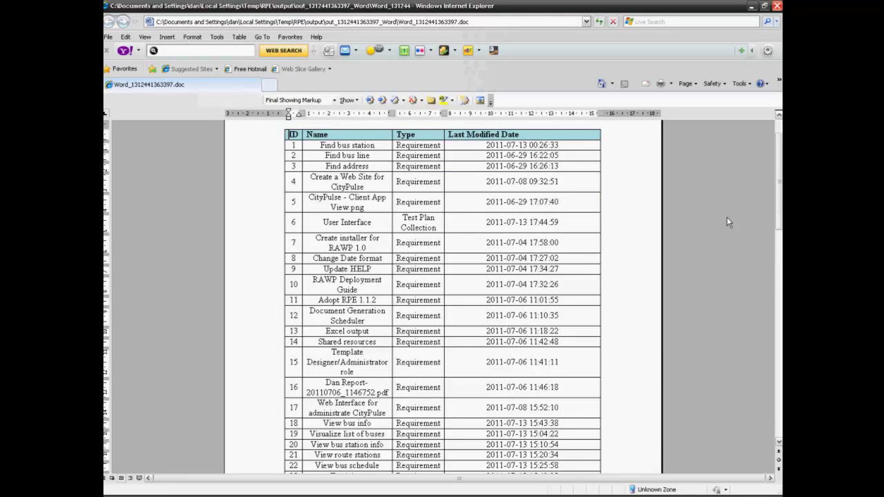
scroll(727, 222, "down", 6)
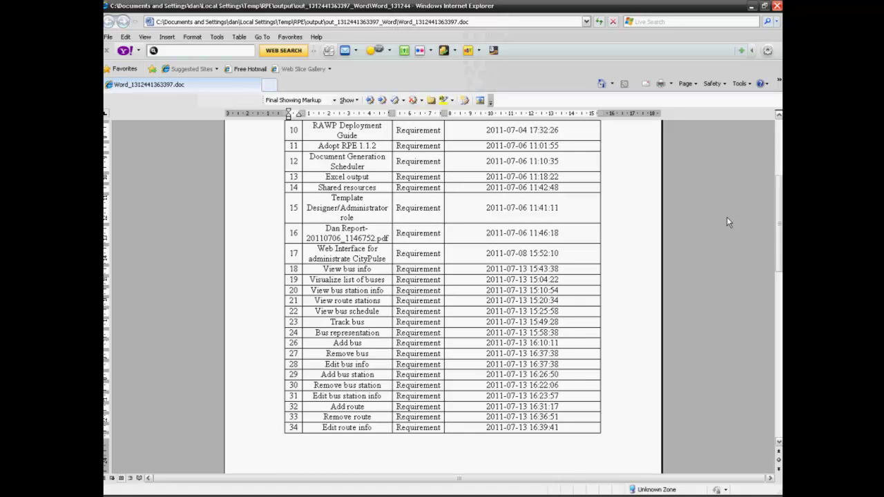
scroll(726, 218, "up", 7)
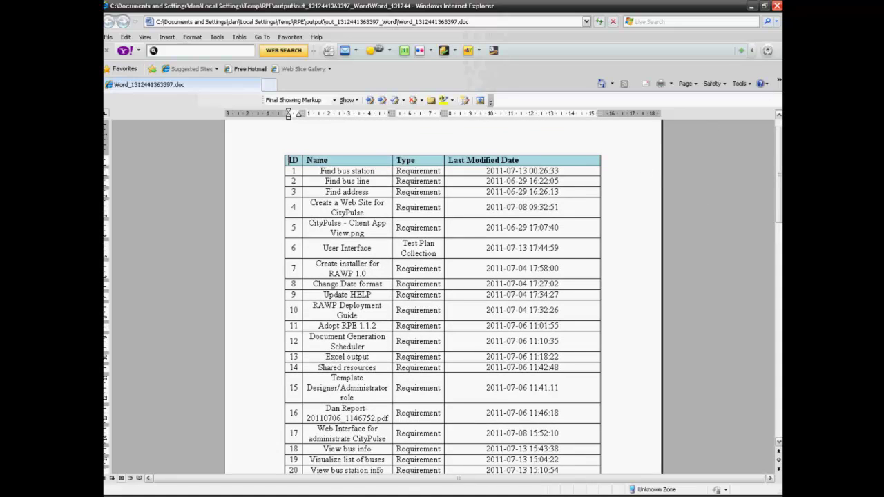
Step: Close the browser and the publishing results, then enlarge the template editor
left_click(778, 6)
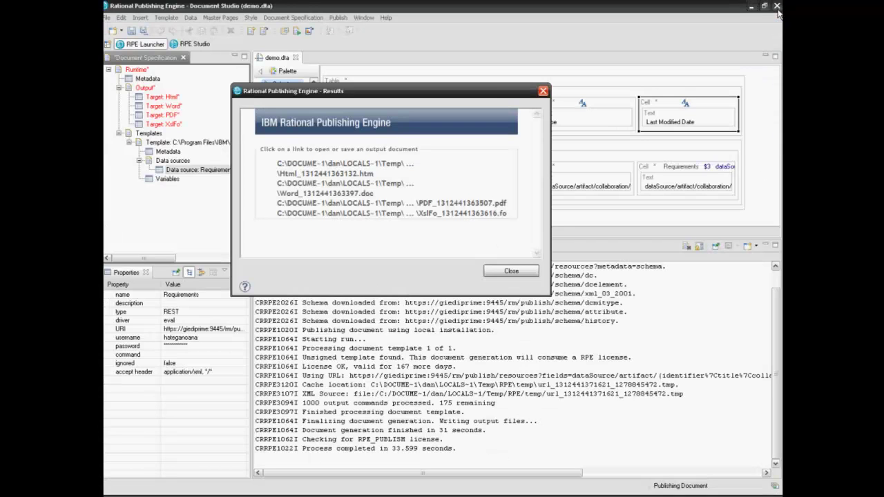
left_click(510, 272)
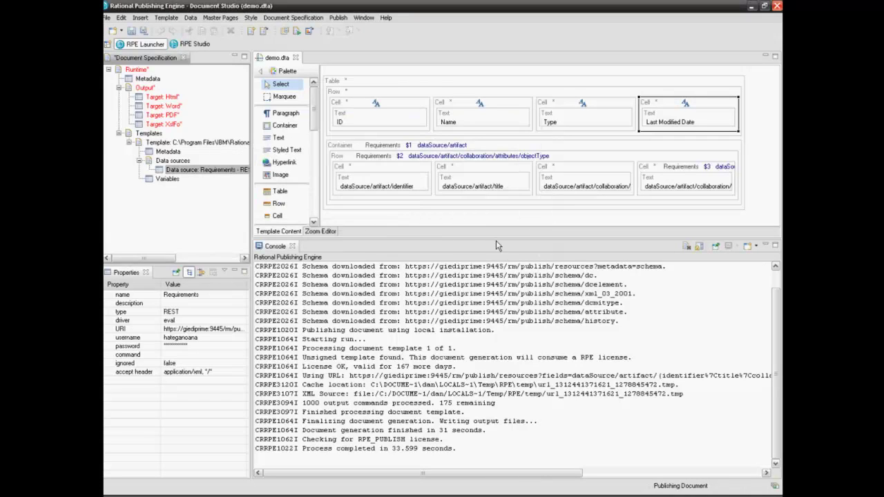
left_click_drag(496, 241, 504, 388)
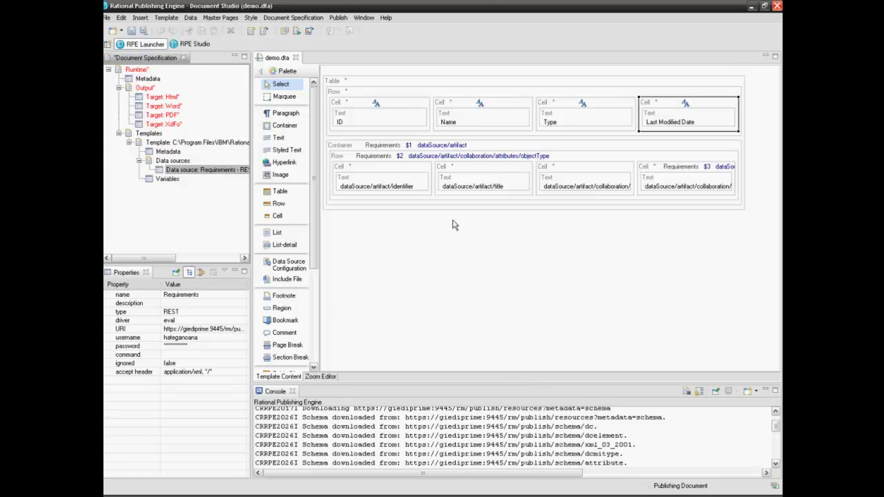
Step: Insert a new Container inside the artifact title cell of the repeating row
left_click(472, 170)
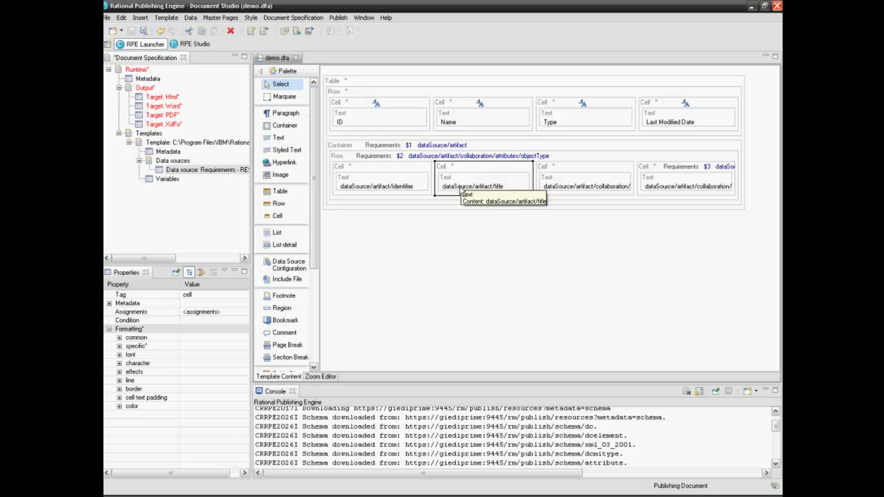
left_click(186, 45)
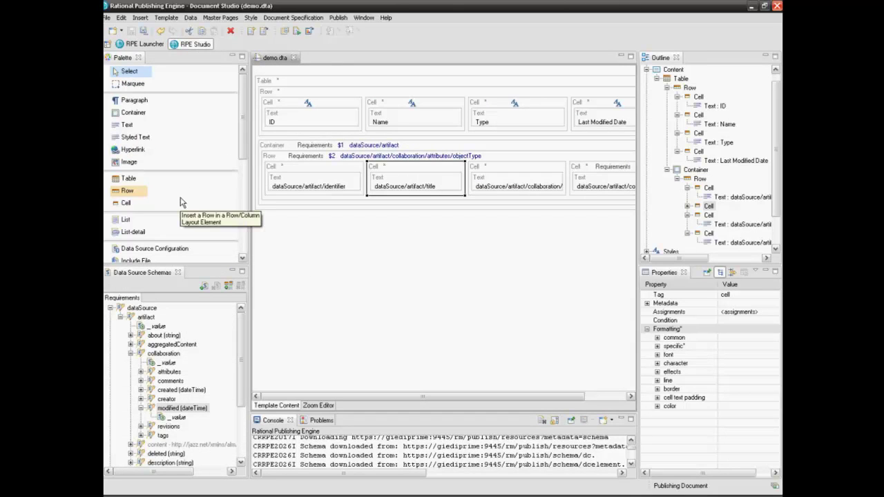
left_click(133, 114)
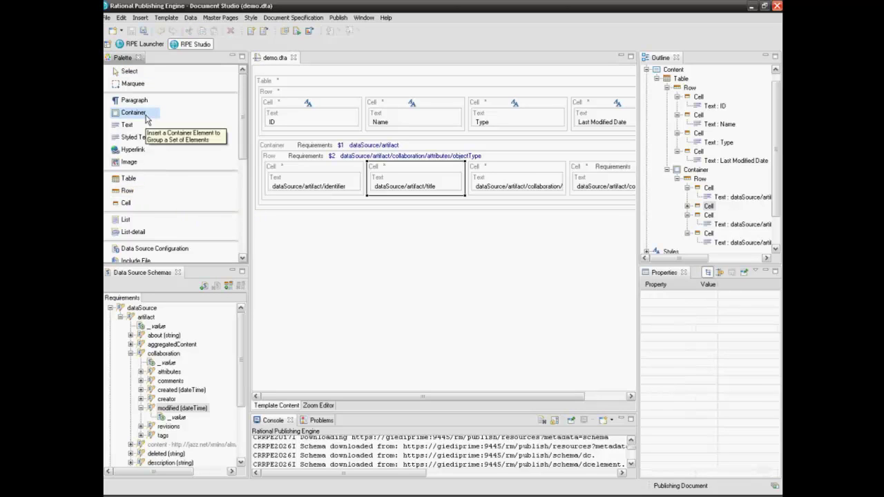
left_click(374, 199)
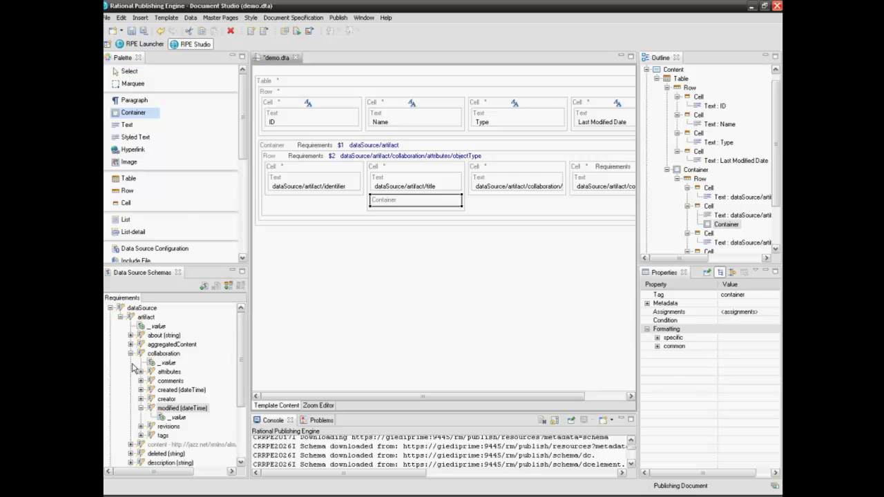
Step: Collapse the modified date, collaboration and title schema nodes and expand traceability
left_click(140, 408)
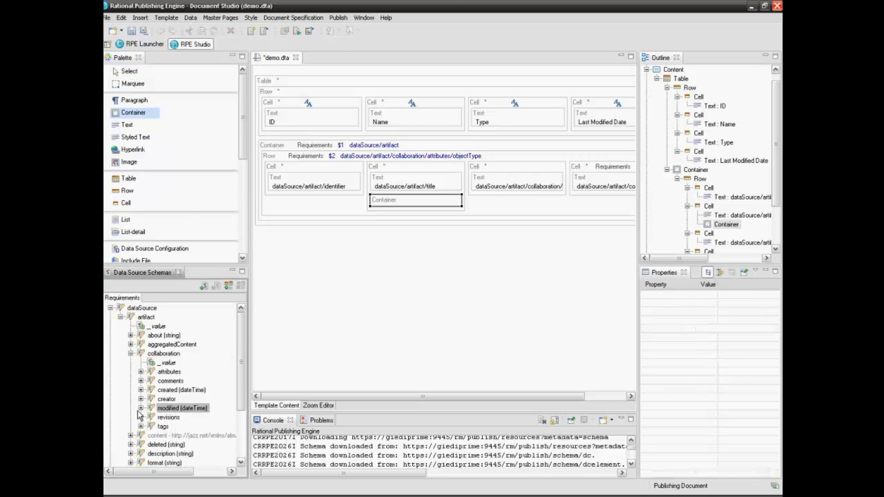
left_click(130, 353)
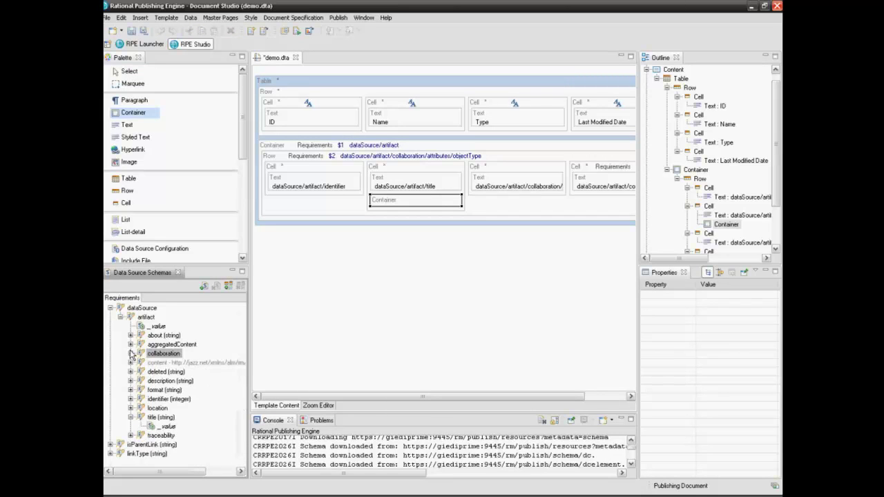
left_click(130, 418)
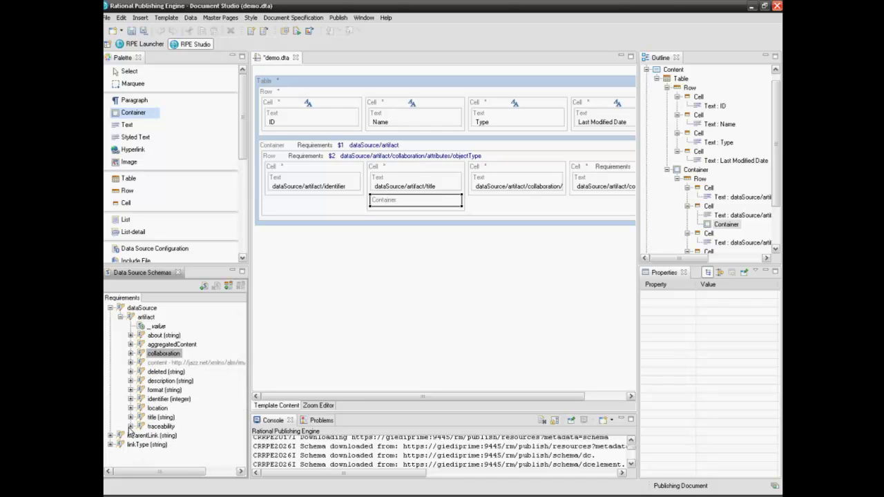
left_click(131, 427)
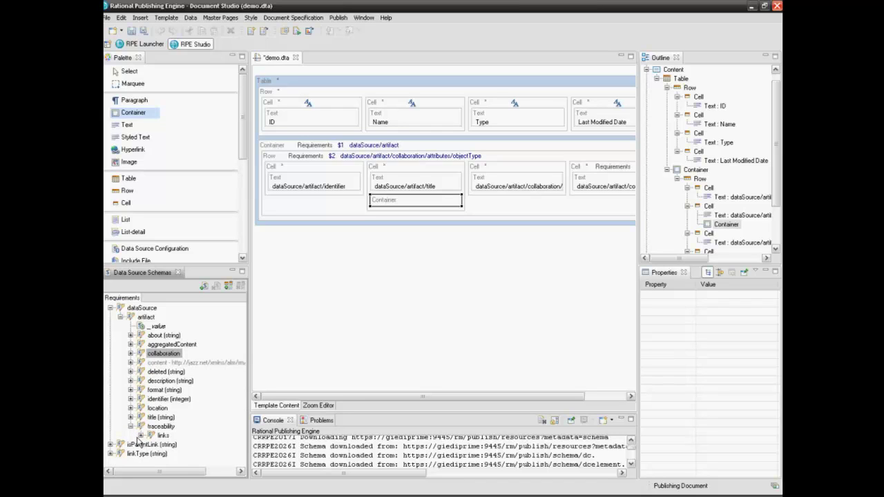
Step: Expand links and drop the traceability Link query onto the new Container as $4
left_click(140, 435)
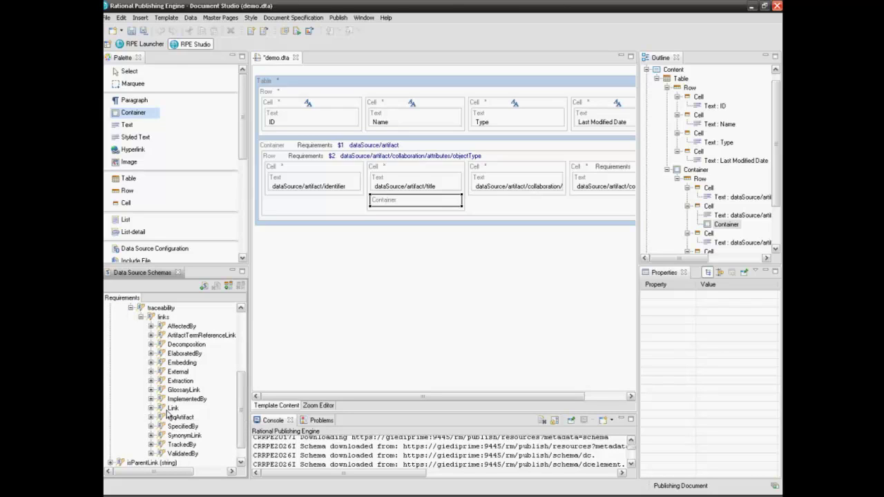
left_click_drag(173, 408, 401, 201)
left_click(429, 307)
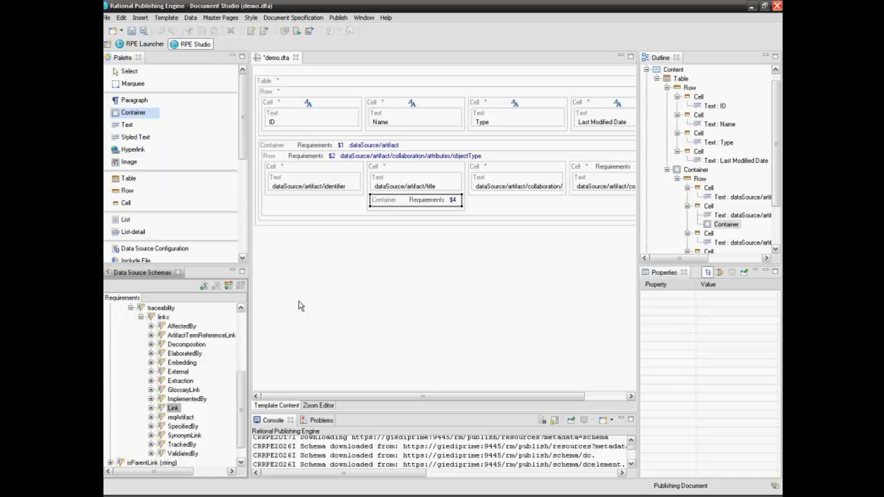
Step: Add a one-item List inside the $4 Container
left_click(126, 219)
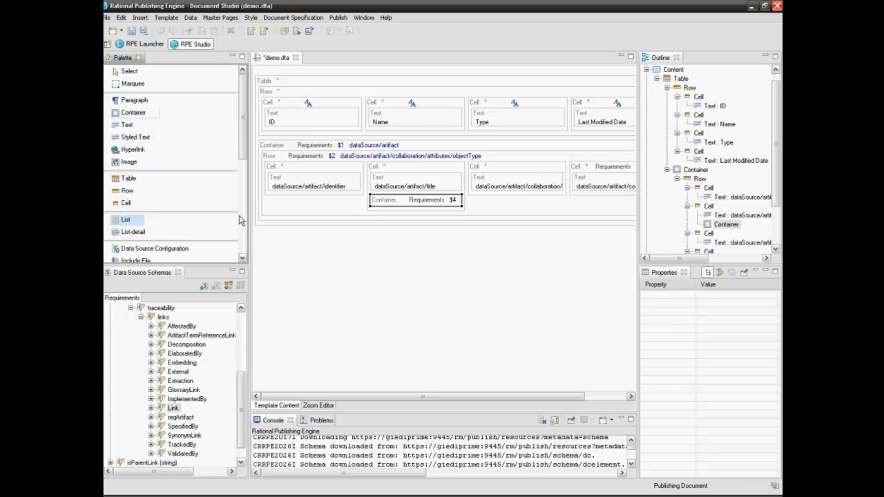
left_click(385, 205)
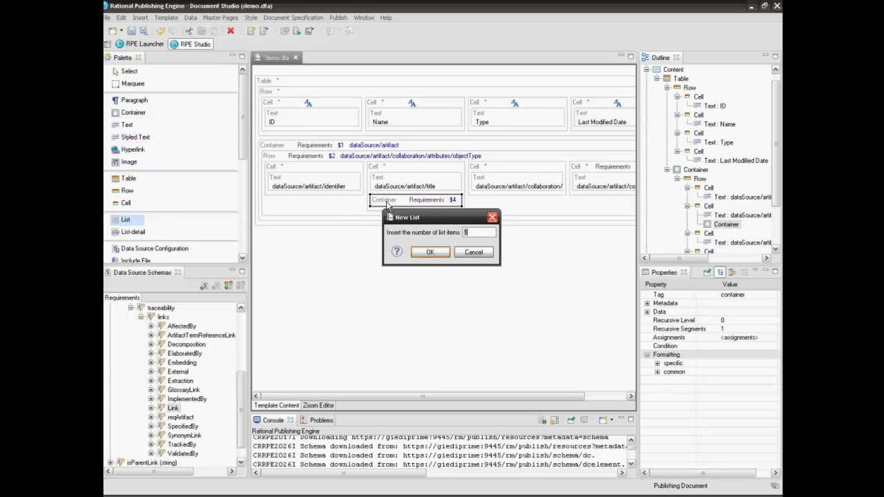
left_click(435, 256)
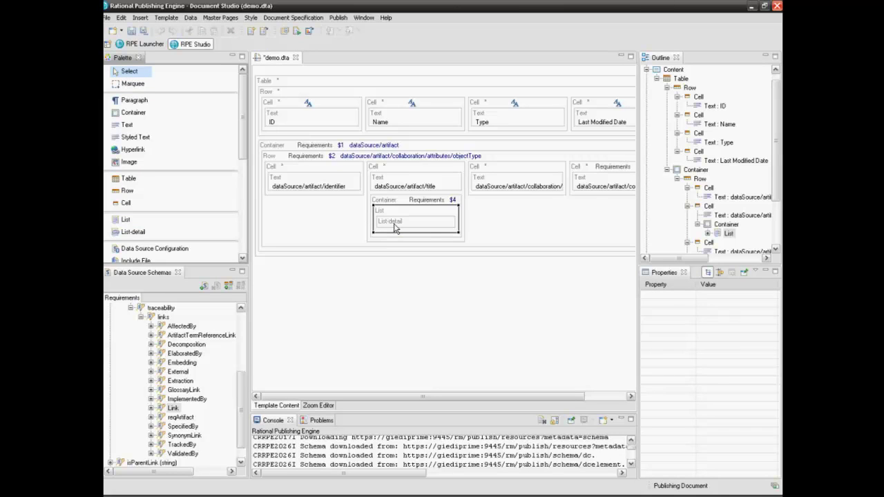
Step: Place an empty Text element inside the List-detail
left_click(129, 125)
left_click(425, 225)
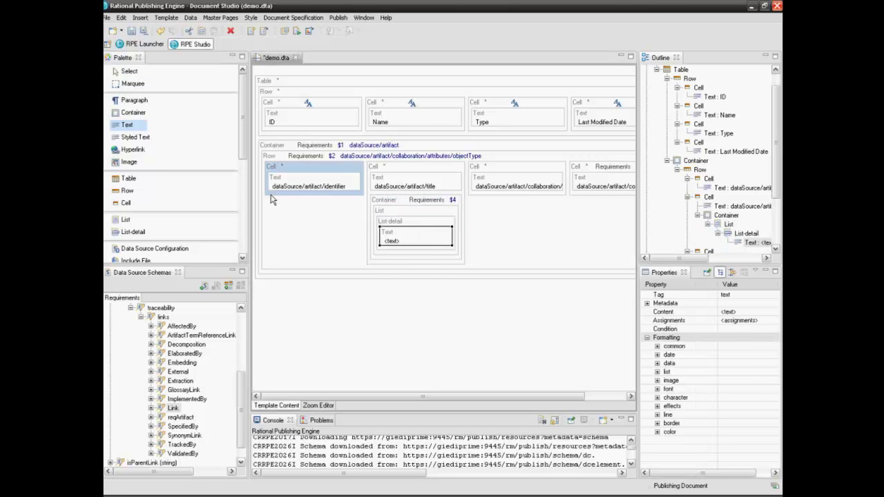
left_click(129, 75)
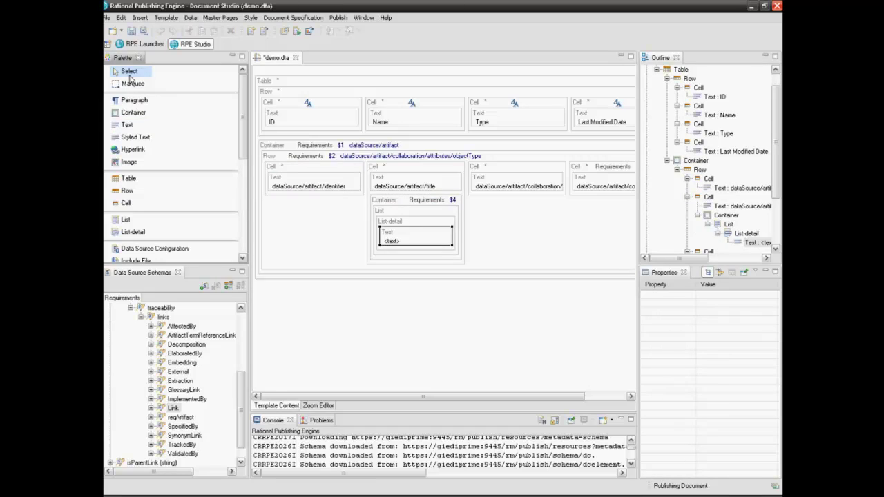
Step: Set the new Text's content to a script expression and enlarge the editor window
double_click(422, 247)
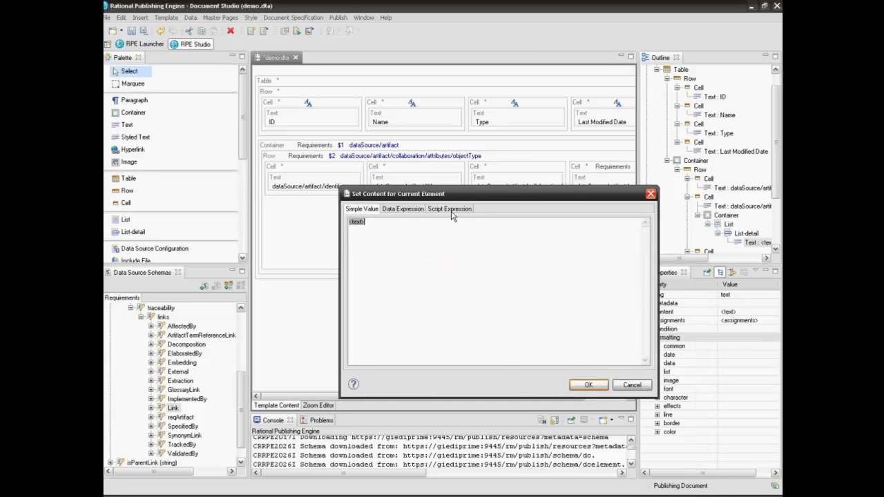
left_click(449, 209)
left_click(355, 231)
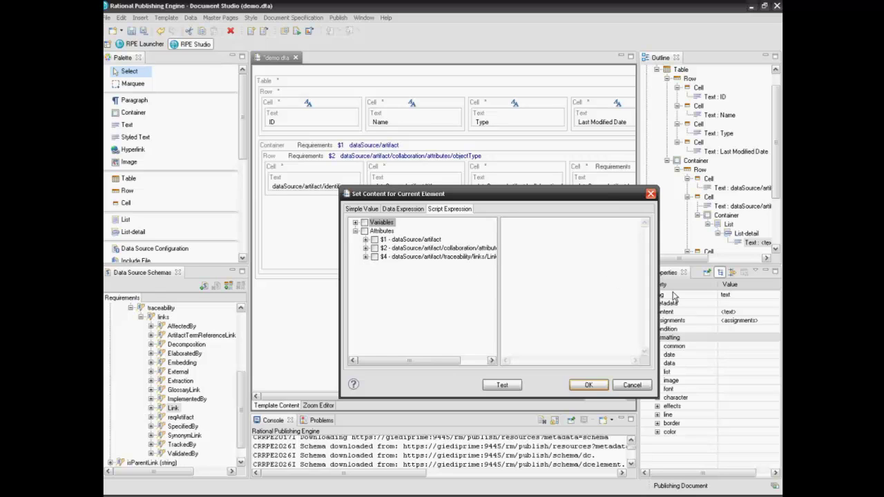
left_click_drag(656, 293, 734, 301)
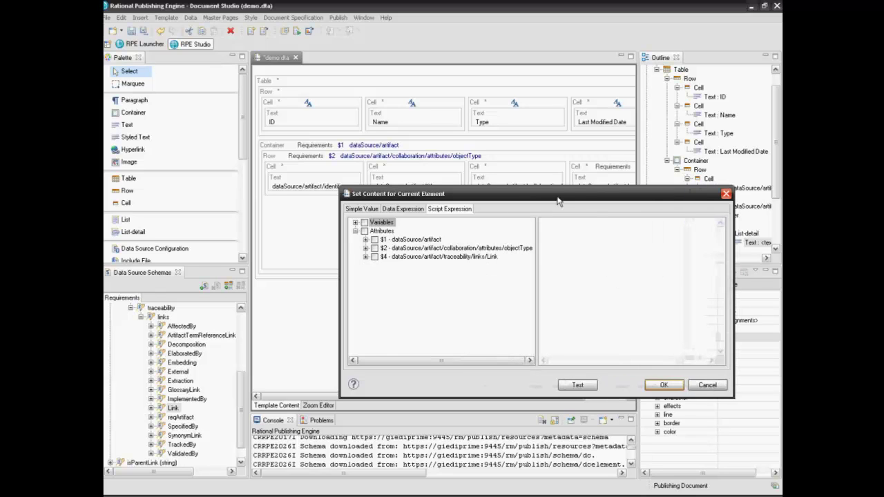
left_click_drag(554, 199, 530, 194)
left_click_drag(434, 143, 434, 136)
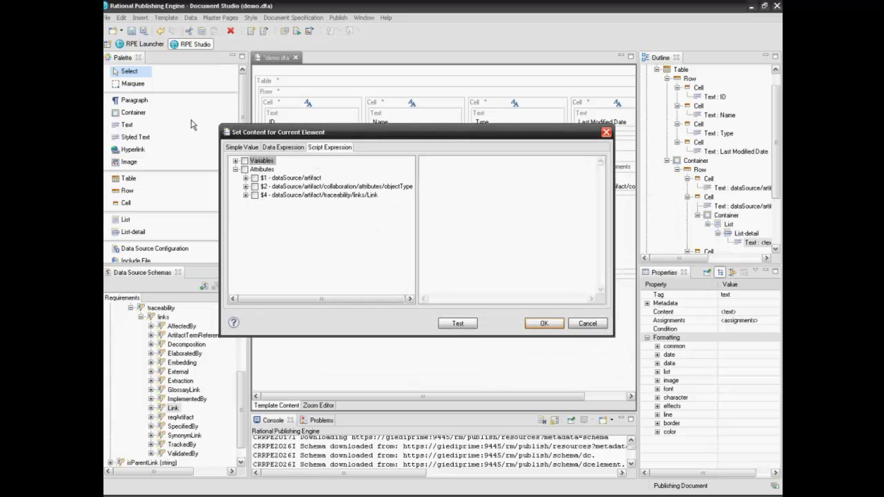
Step: Build the expression identifier + " " + title from the $4 Link attributes
left_click(245, 196)
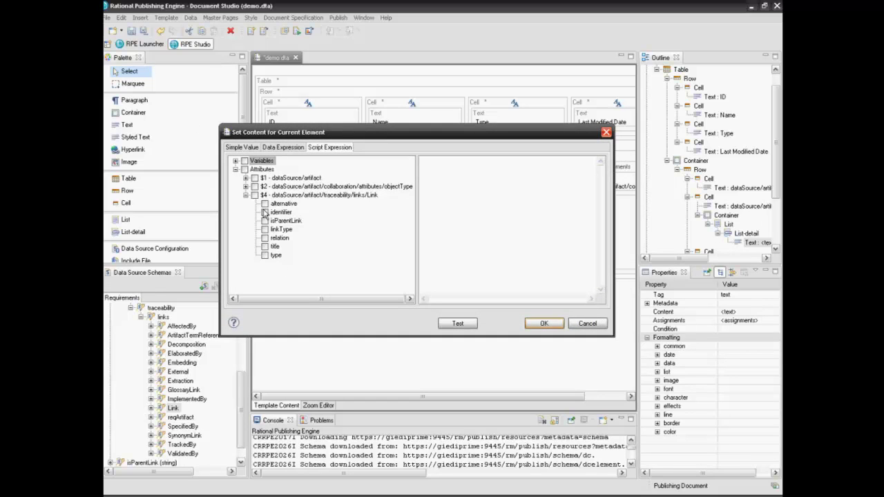
left_click(266, 213)
left_click_drag(278, 214, 460, 177)
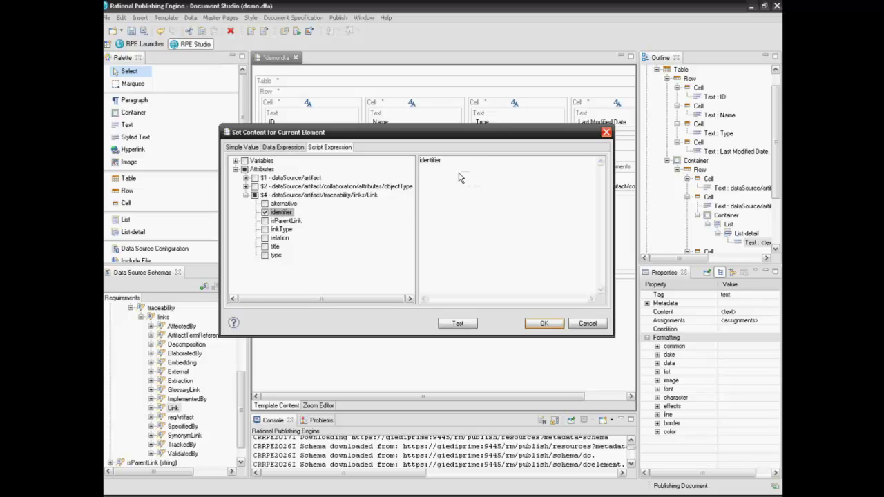
type("+ \" \" +")
left_click(265, 247)
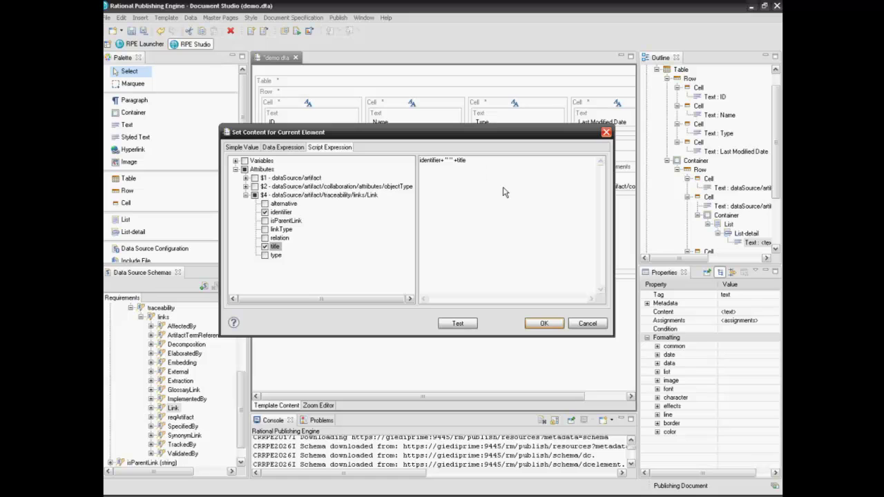
left_click(558, 323)
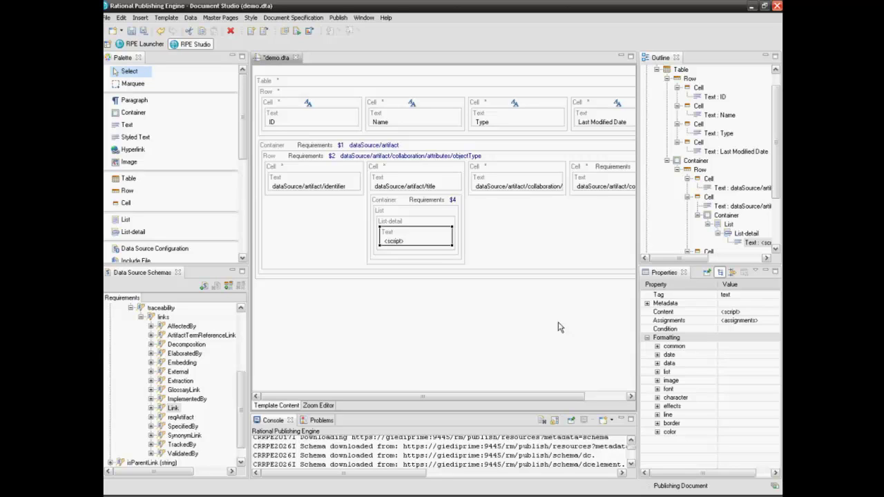
left_click(397, 201)
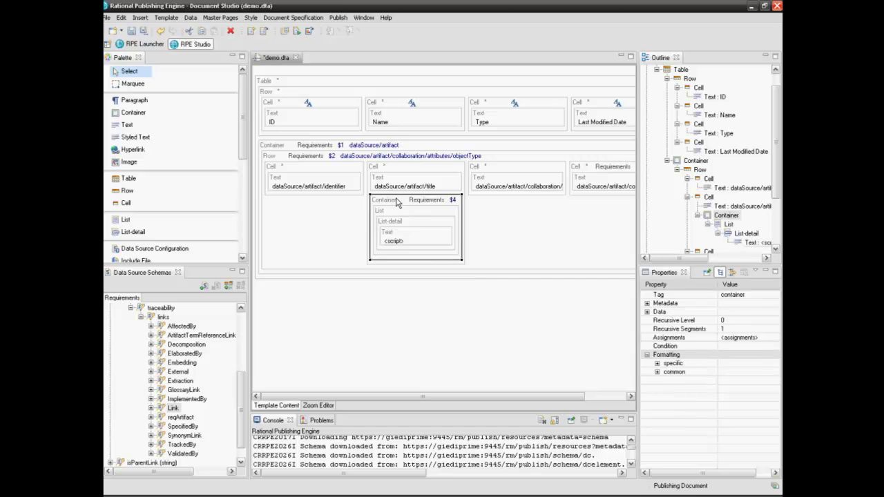
Step: Open the Container's condition editor and insert the $2 object type name attribute
right_click(397, 201)
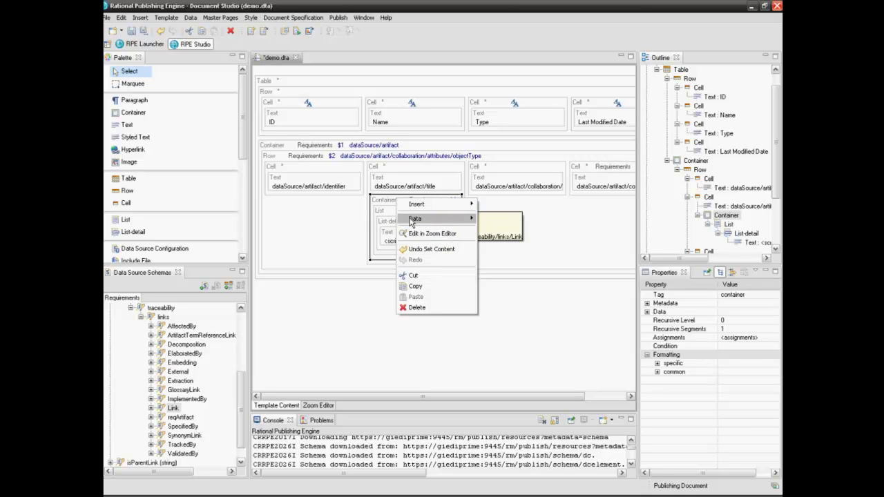
mouse_move(412, 221)
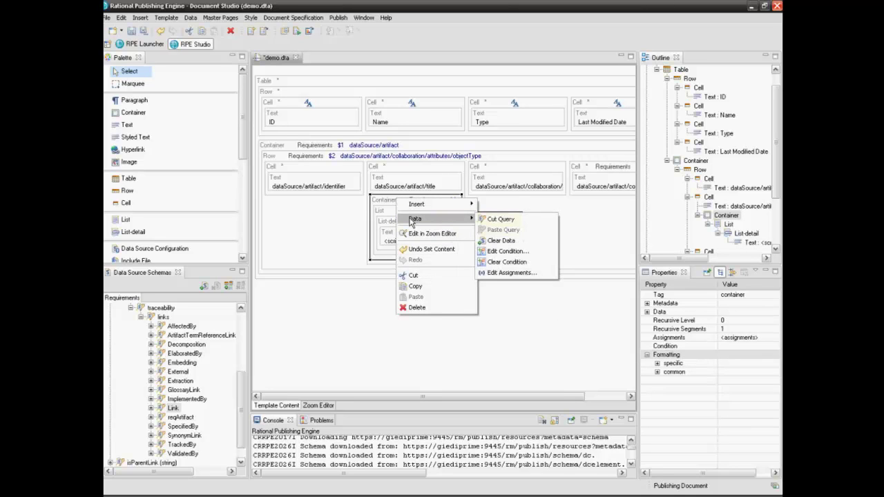
left_click(506, 251)
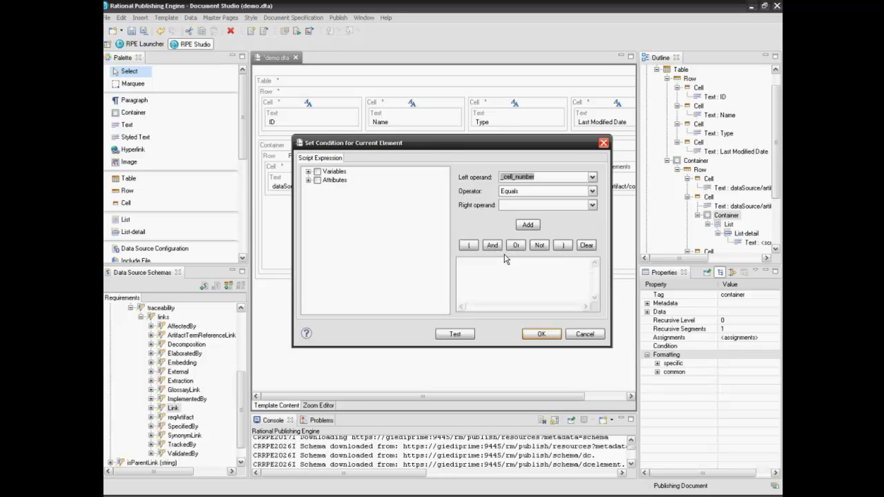
left_click(308, 180)
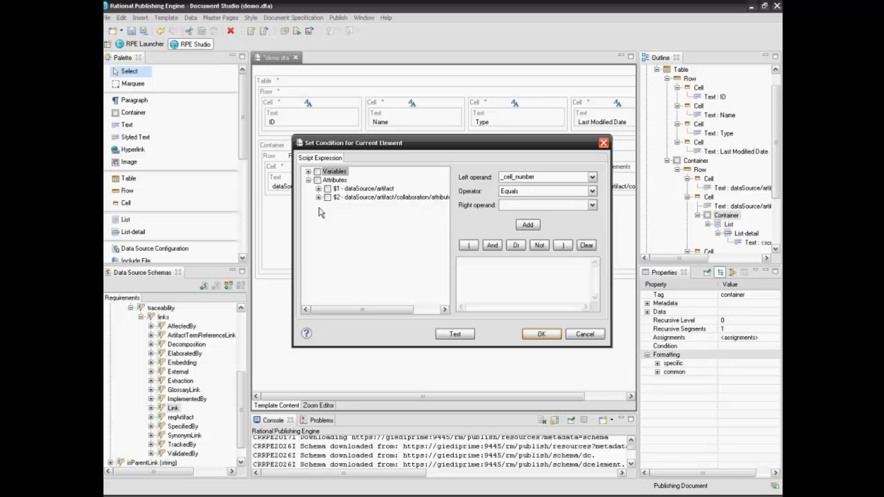
left_click_drag(614, 284, 736, 284)
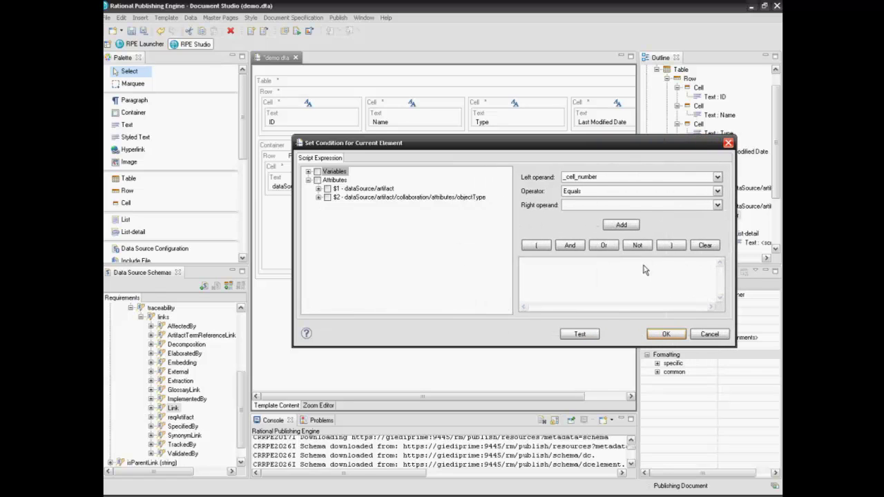
left_click(319, 197)
left_click(338, 214)
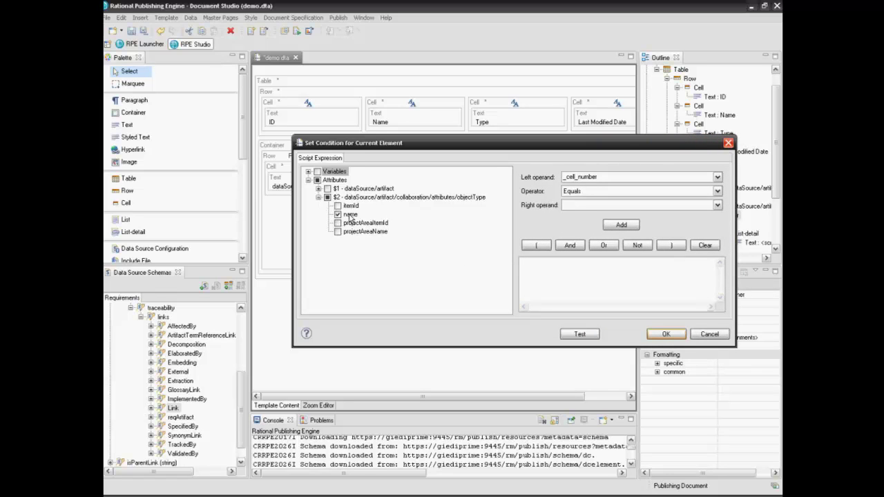
left_click(350, 216)
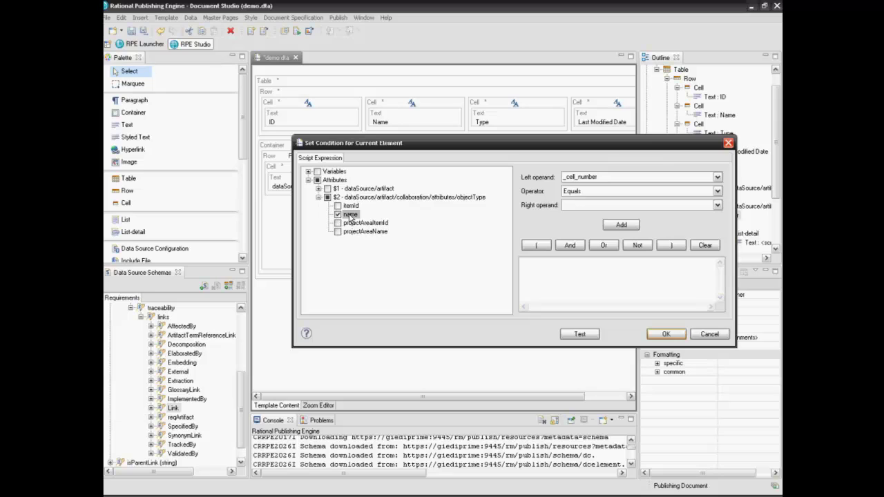
left_click_drag(349, 217, 532, 263)
Step: Write the condition script matching the name against /collection/gi and confirm it
type("var str = name")
left_click(562, 268)
key("Return")
type("var")
type(" path")
type("=")
type(" /collec")
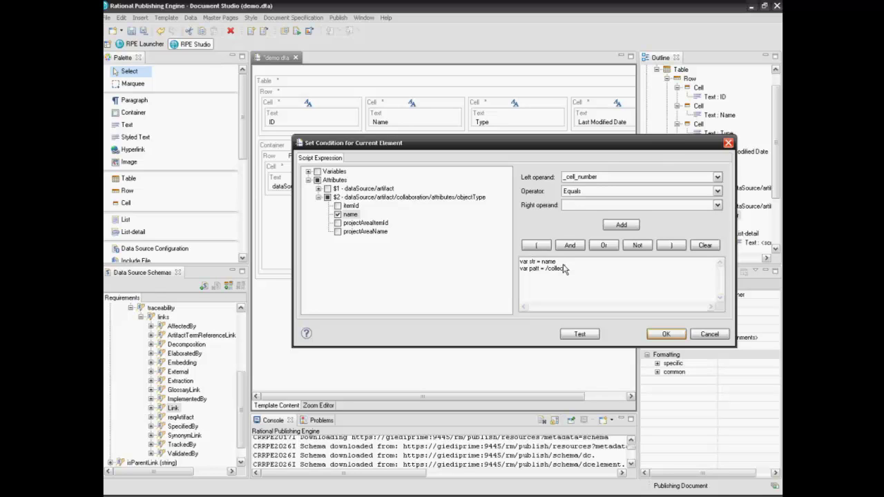
type("tion/gi")
key("Return")
type("str")
type(".match")
type("(patt")
type(")")
type(" ==")
type(" n")
type("Collect")
type("ion")
type("\"")
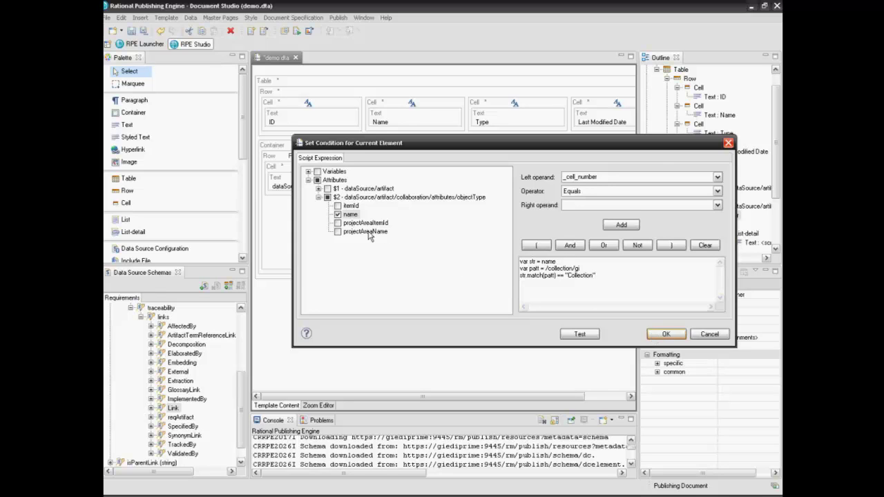
left_click(654, 337)
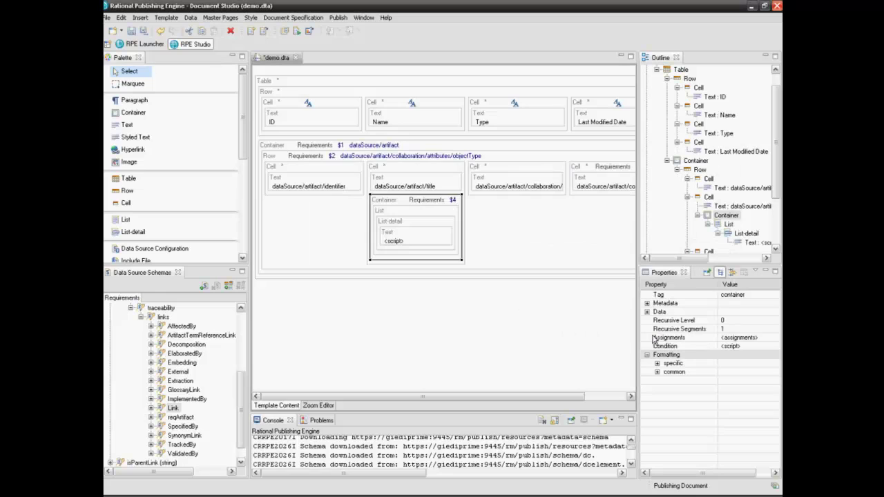
Step: Save demo.dta and publish it to HTML, Word, PDF and XSL-FO outputs
left_click(131, 31)
left_click(297, 31)
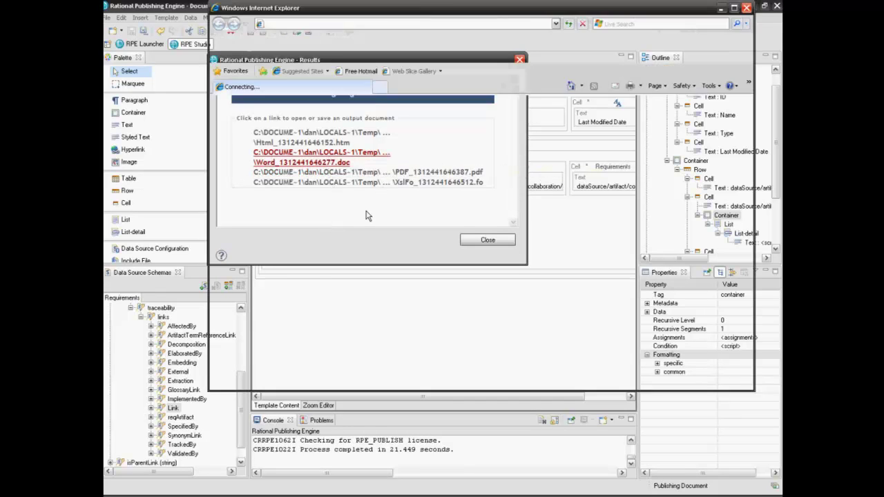
Step: Open the regenerated Word .doc in Internet Explorer and maximize the window
left_click(426, 256)
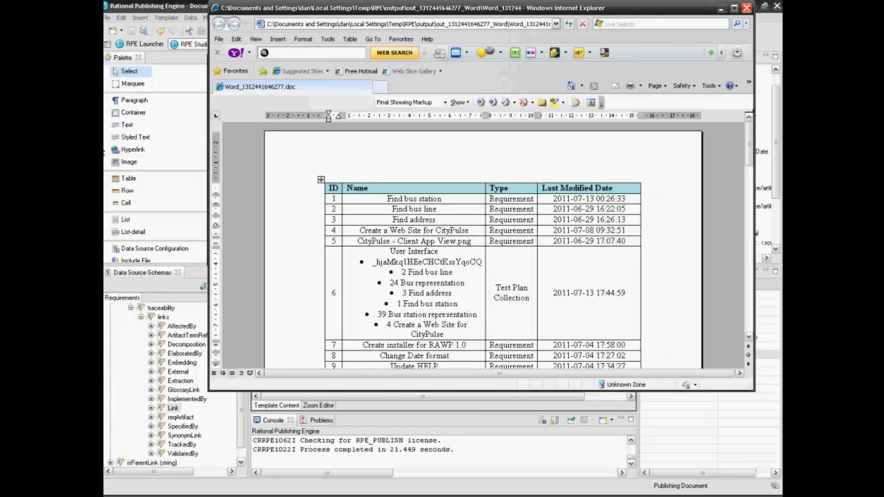
left_click(734, 7)
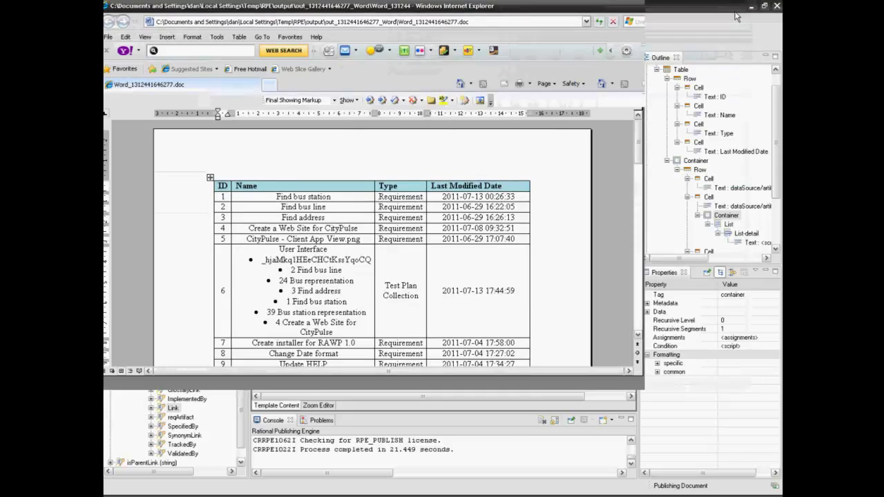